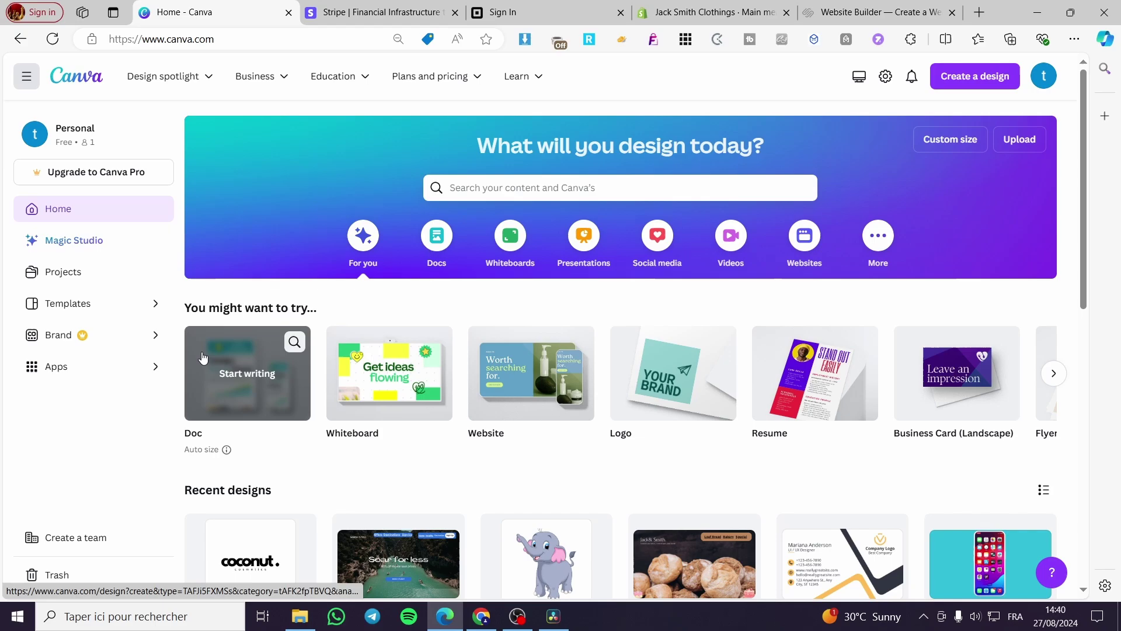
# Search designs for 'website' and open the bread restaurant website design in the editor.
pyautogui.click(503, 183)
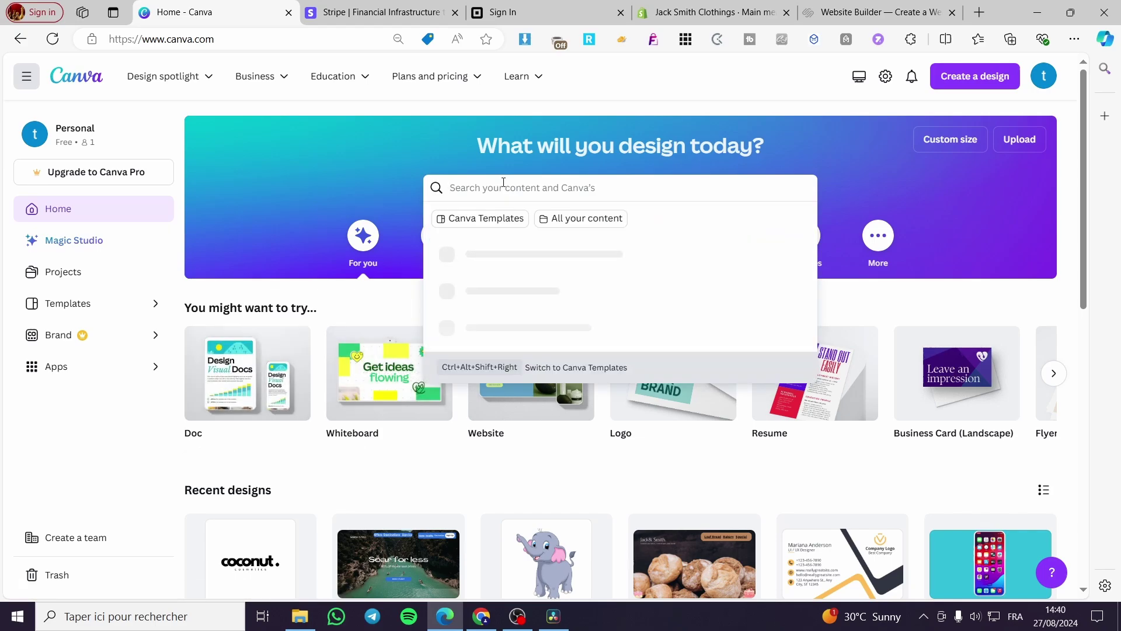
pyautogui.write('website')
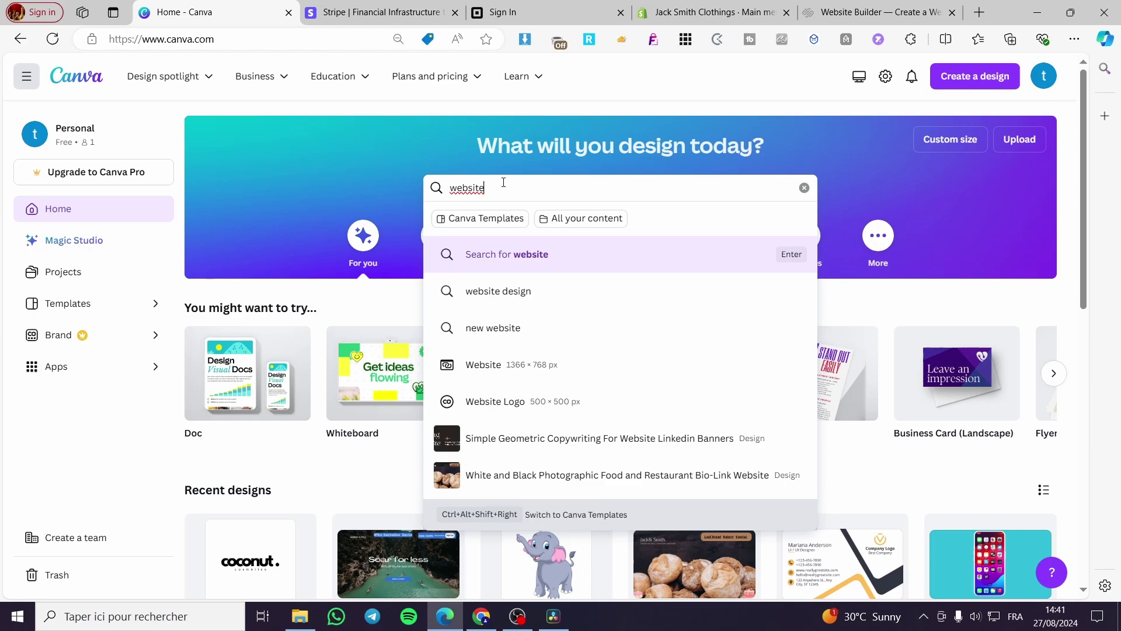
pyautogui.press('Return')
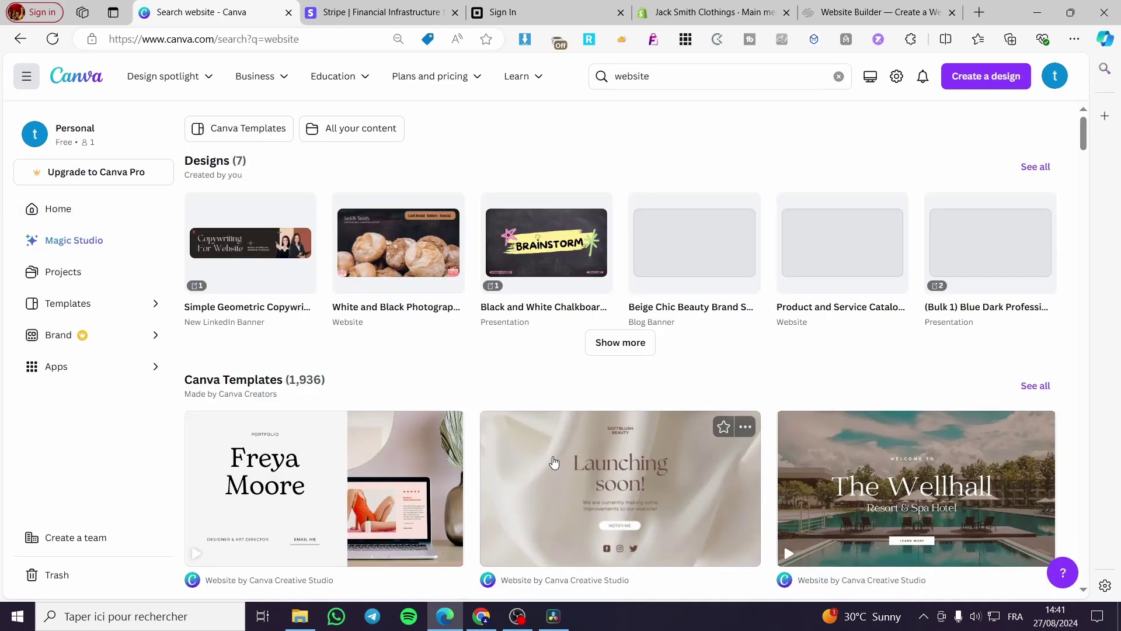
pyautogui.scroll(-3, 954, 431)
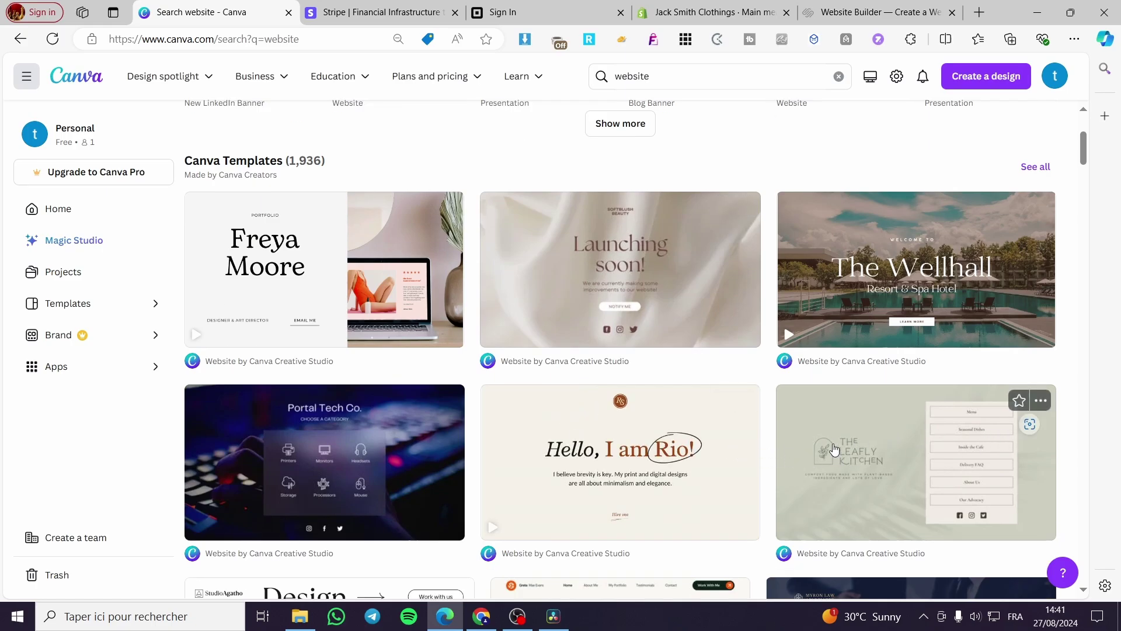
pyautogui.scroll(3, 365, 381)
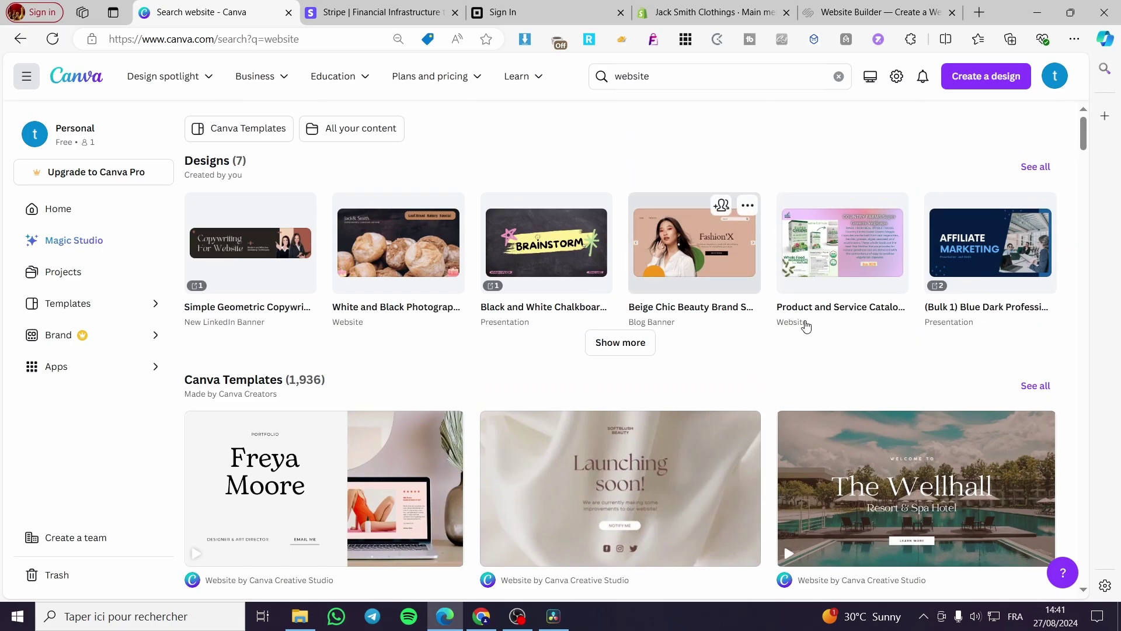
pyautogui.click(620, 343)
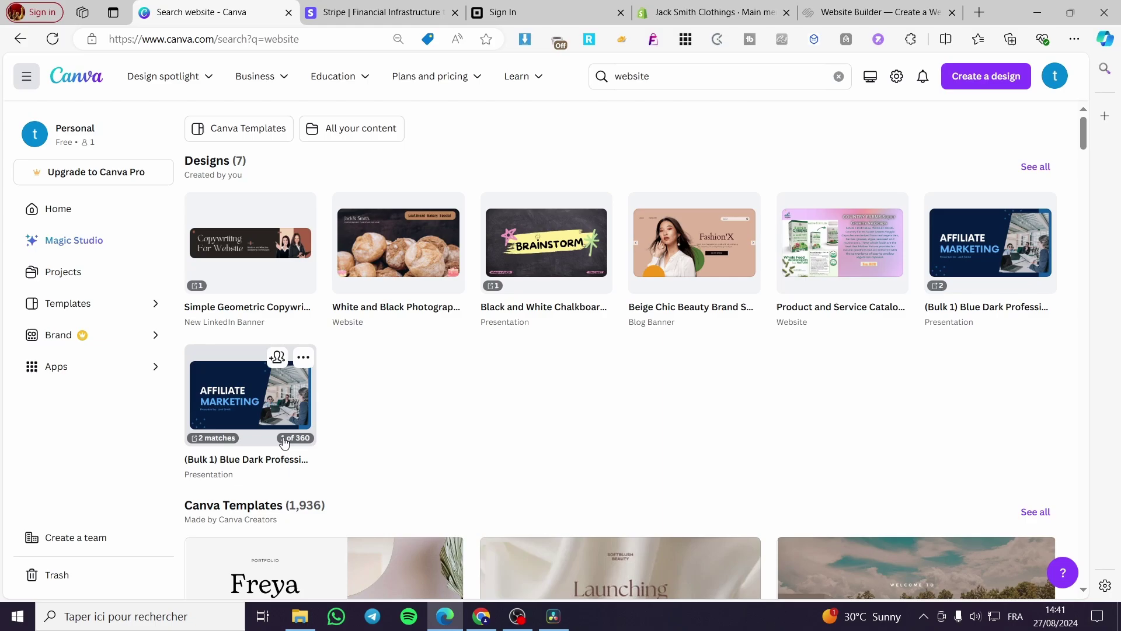
pyautogui.click(398, 256)
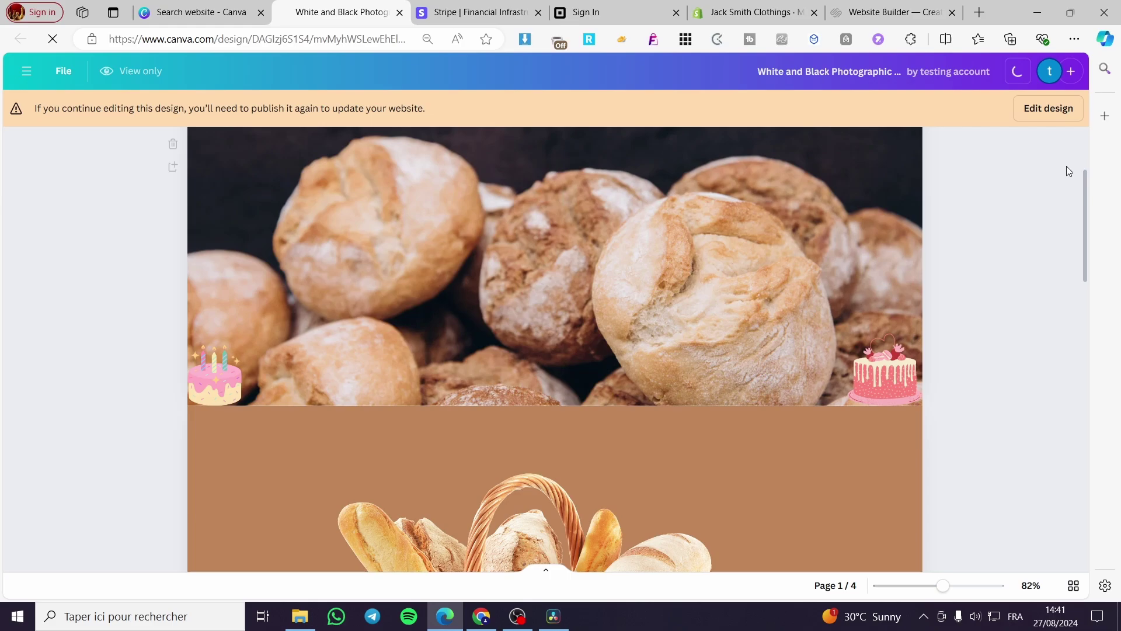
pyautogui.click(1048, 108)
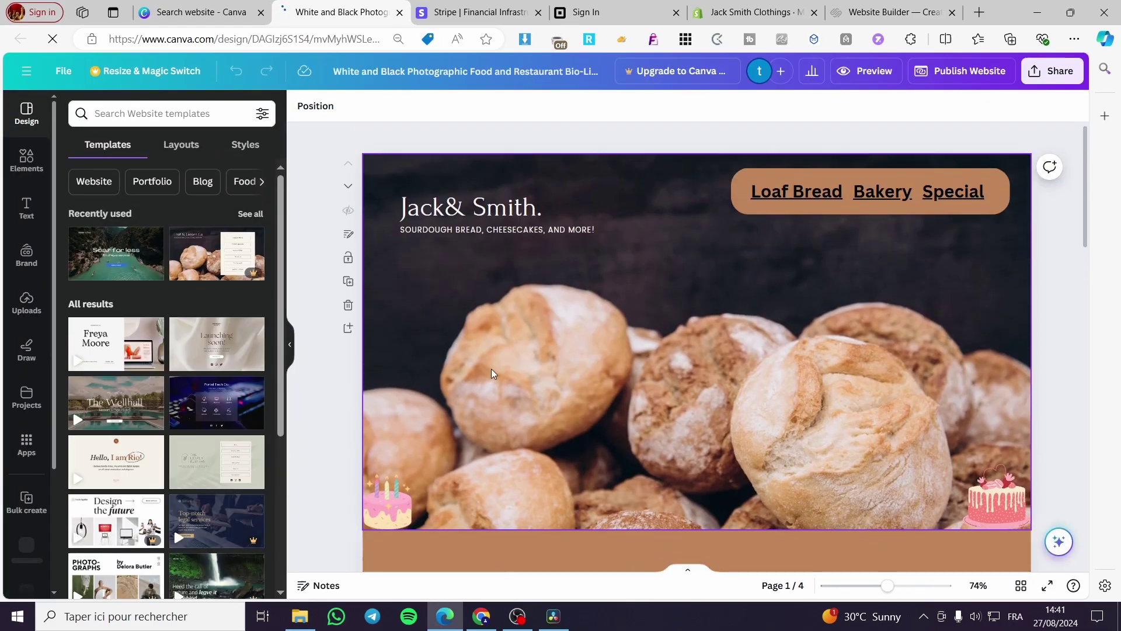
# Sign in to Square using the saved account e-mail from autofill.
pyautogui.click(480, 8)
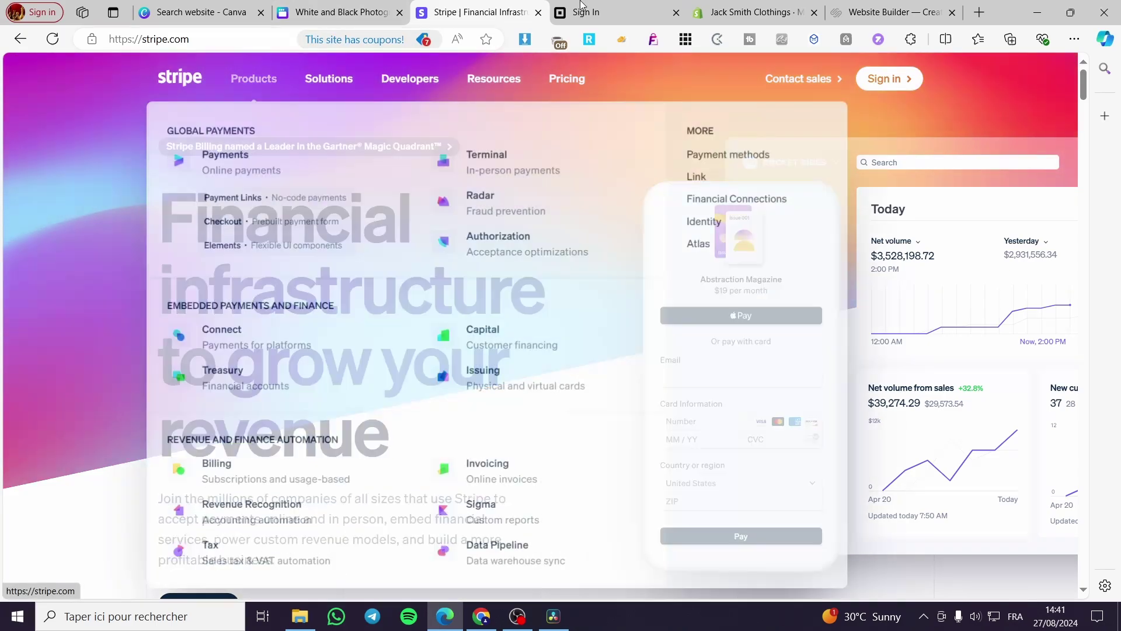
pyautogui.click(549, 10)
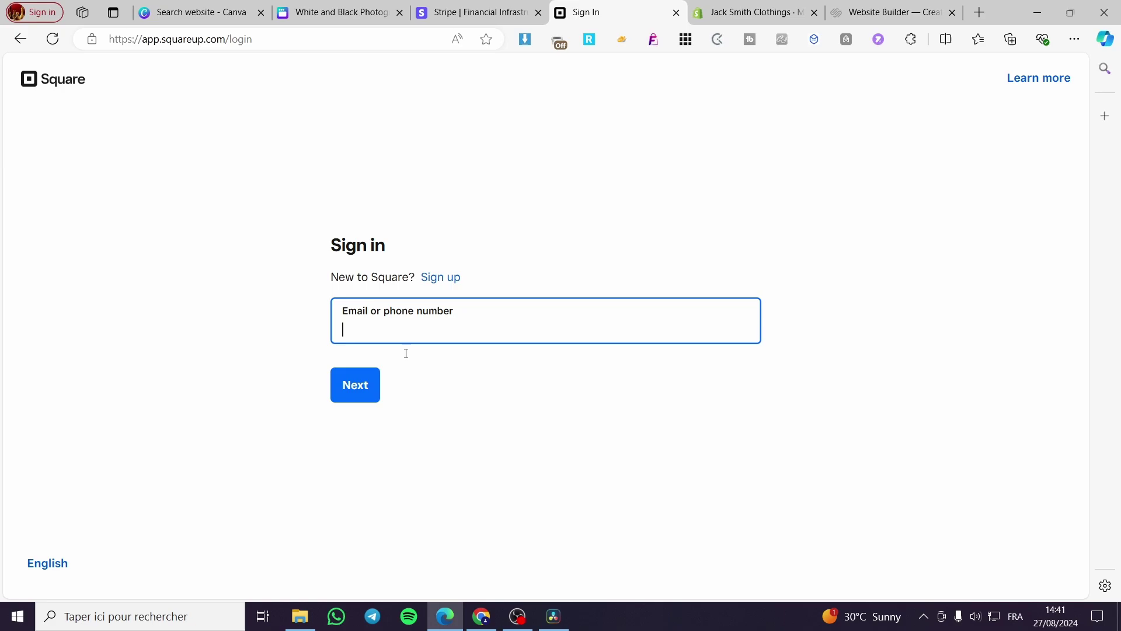
pyautogui.click(385, 316)
pyautogui.click(676, 361)
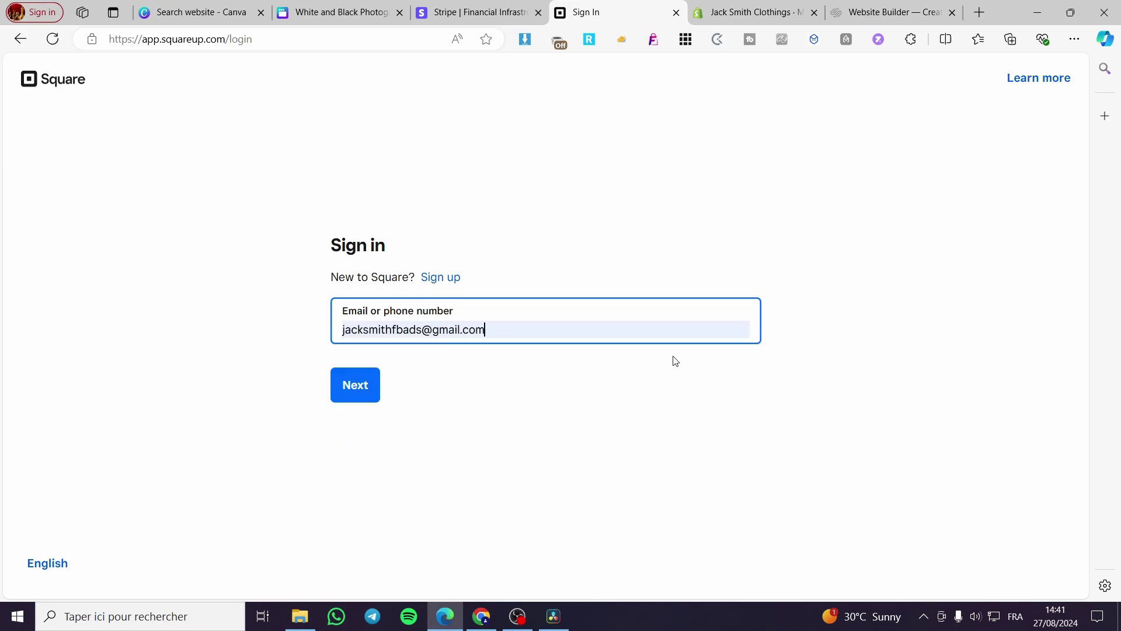
pyautogui.click(372, 395)
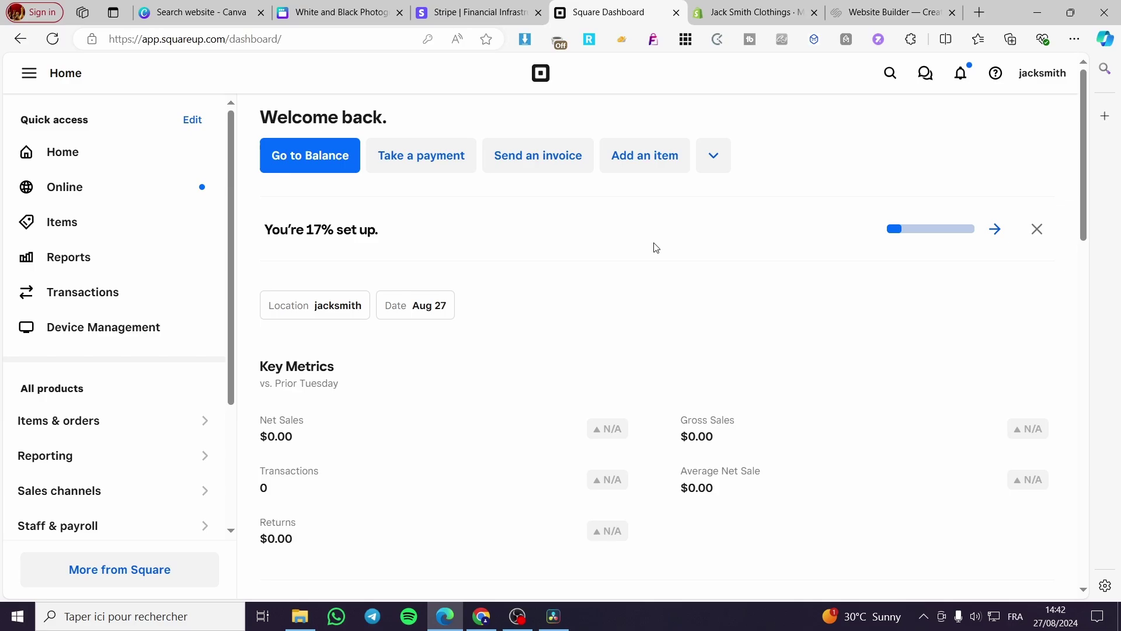
pyautogui.click(474, 12)
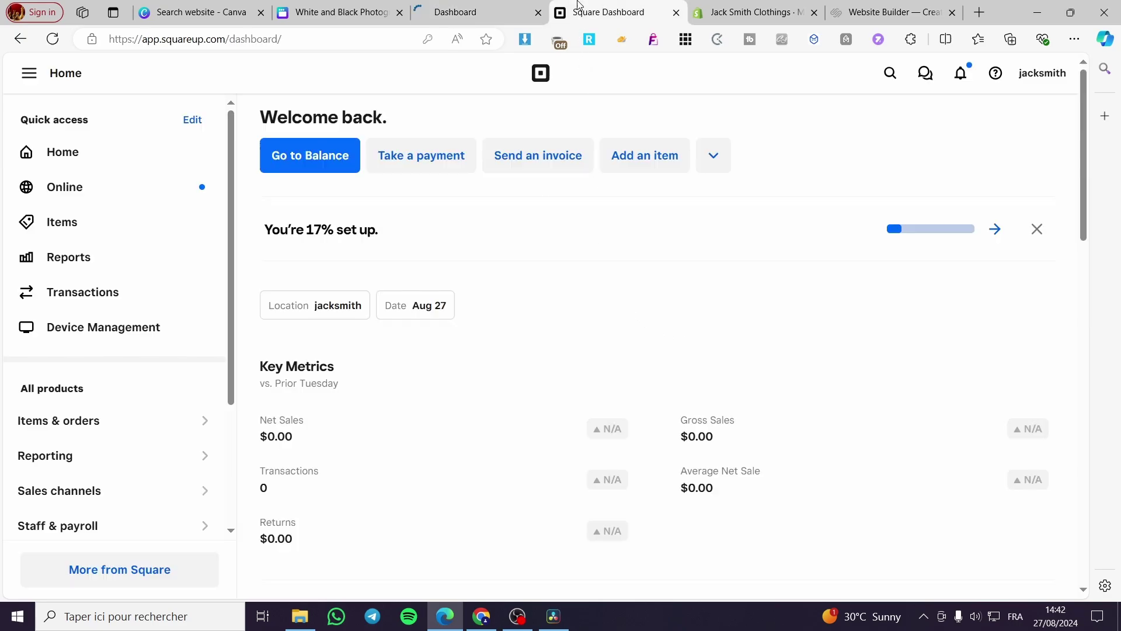
# Go to the Stripe dashboard and start creating a new payment link.
pyautogui.click(486, 15)
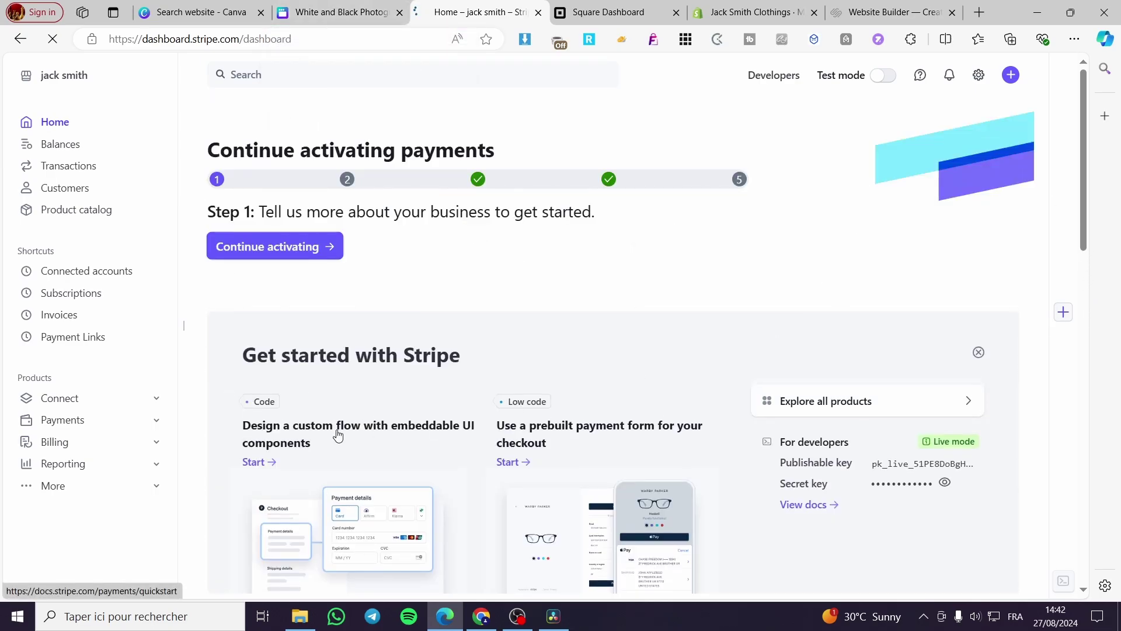
pyautogui.click(607, 11)
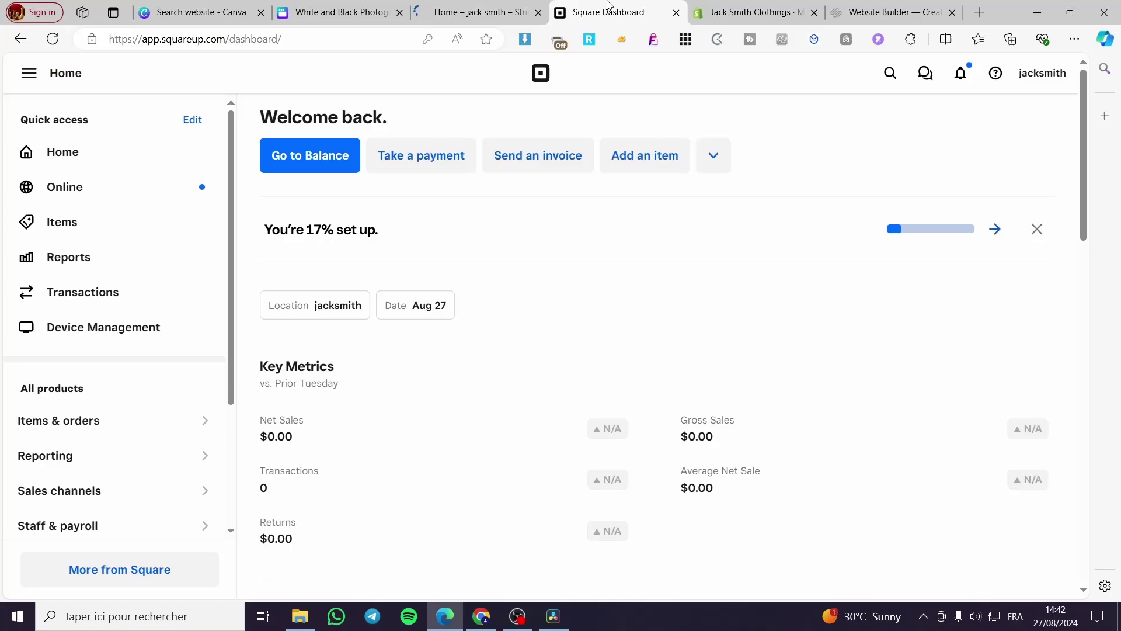
pyautogui.click(459, 5)
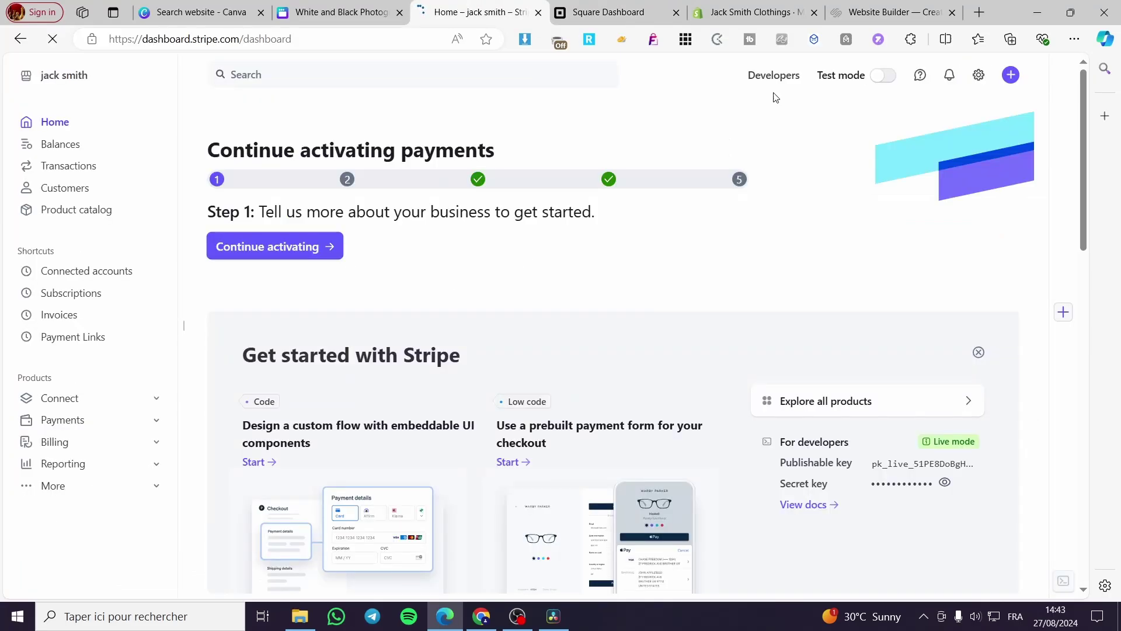
pyautogui.click(1011, 76)
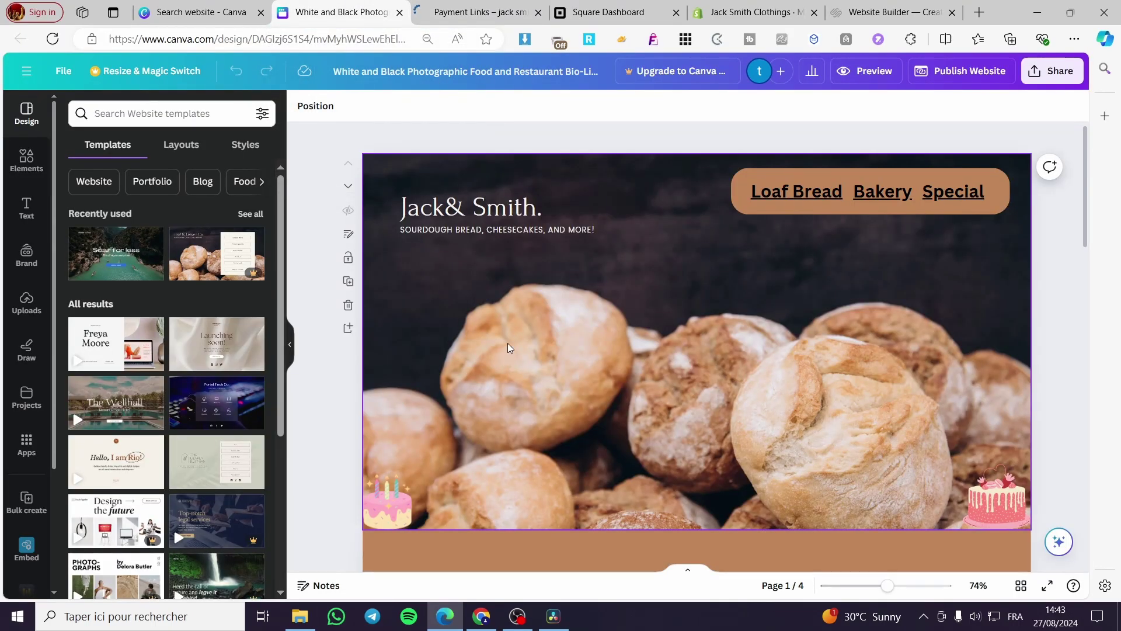
# Shrink the bread basket image slightly and move it to the page's right side.
pyautogui.scroll(-5, 730, 361)
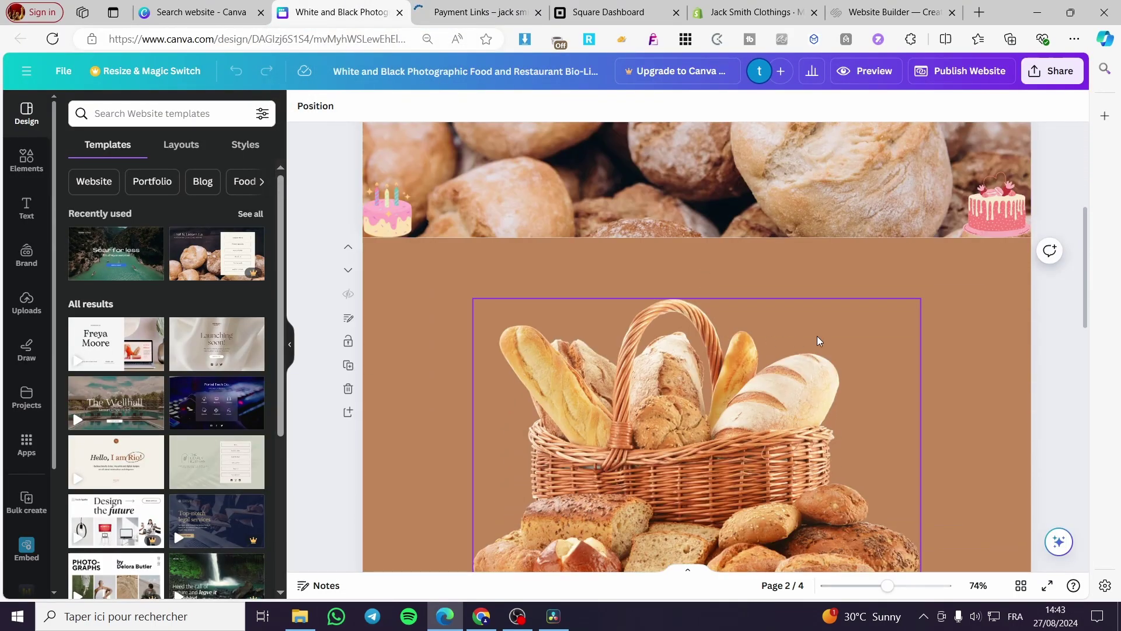
pyautogui.scroll(-4, 876, 337)
pyautogui.scroll(3, 937, 340)
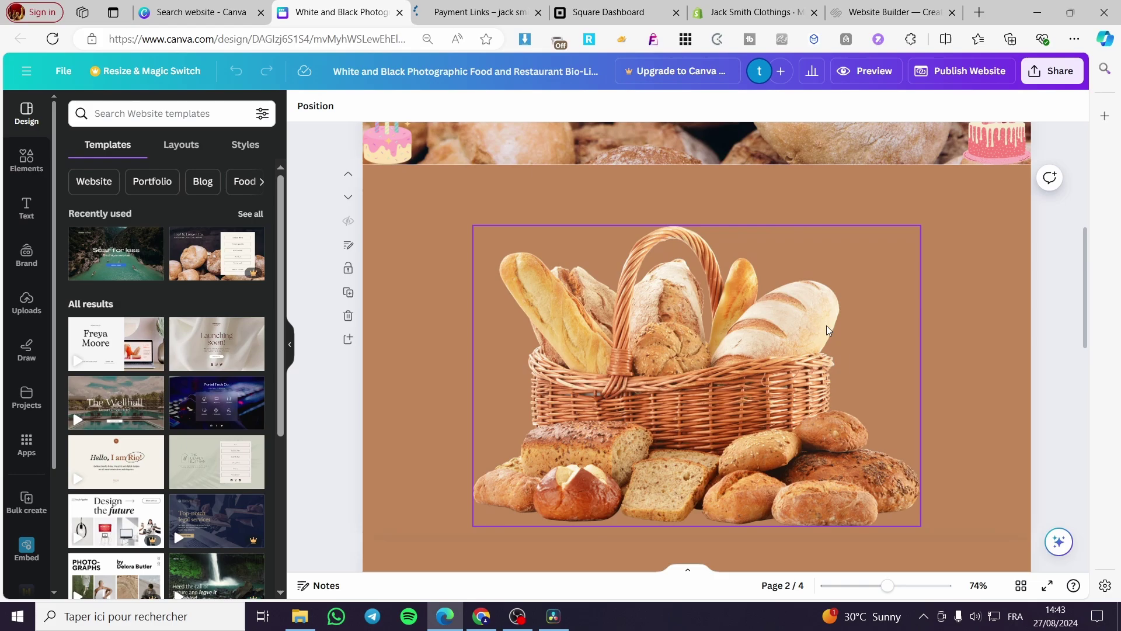
pyautogui.click(765, 350)
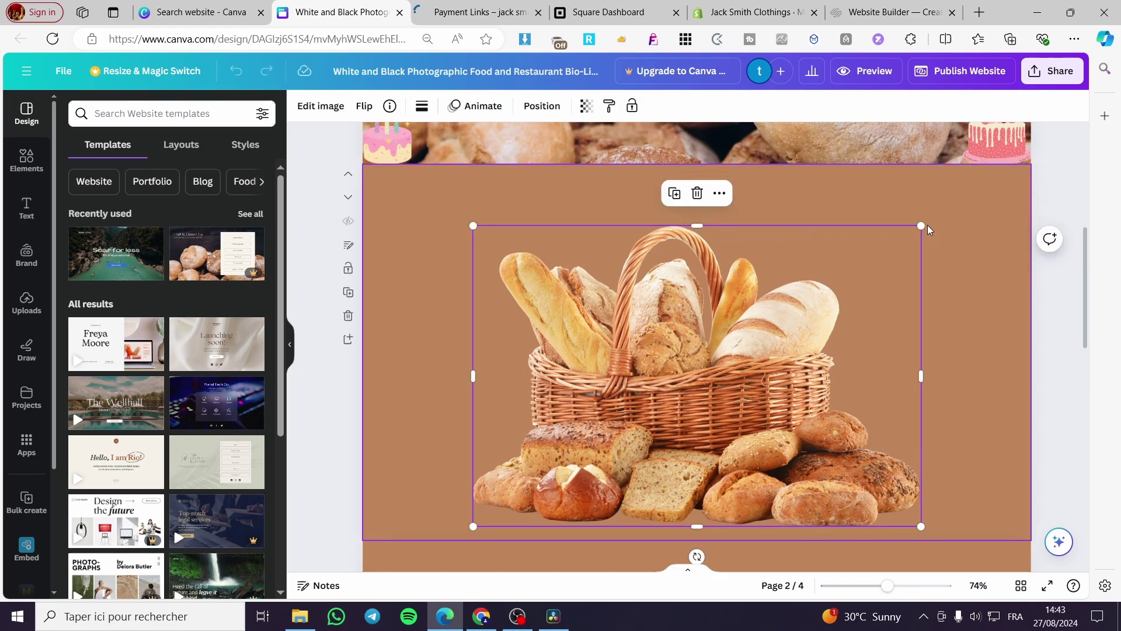
pyautogui.moveTo(921, 226); pyautogui.dragTo(788, 321)
pyautogui.moveTo(672, 426); pyautogui.dragTo(897, 383)
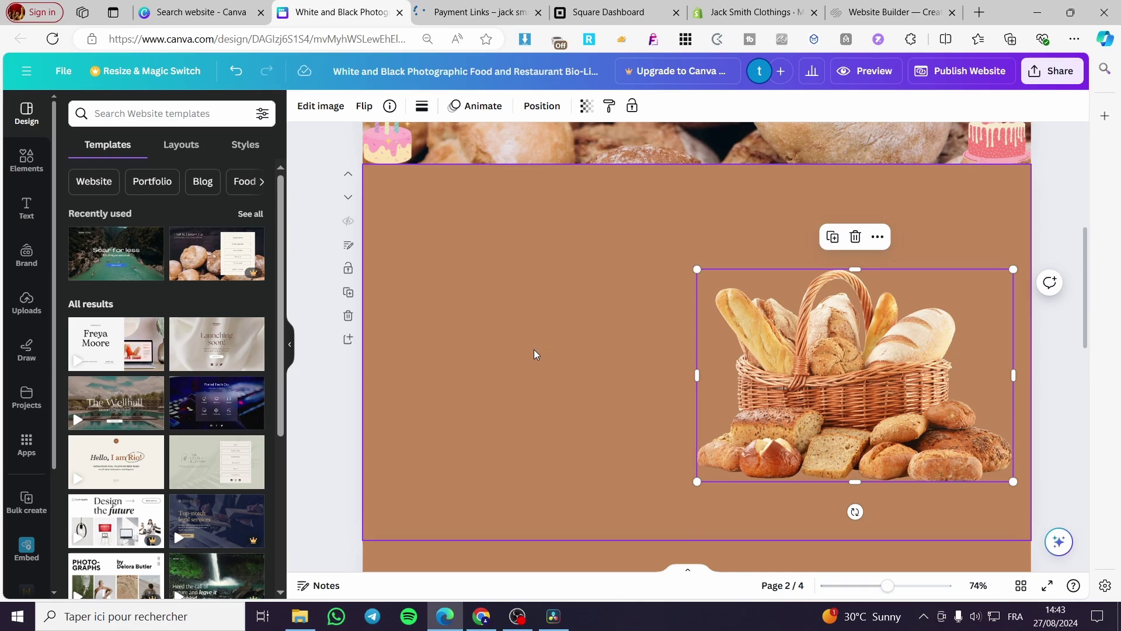
# Add a red rounded square, place it on the left, and enlarge it.
pyautogui.click(26, 161)
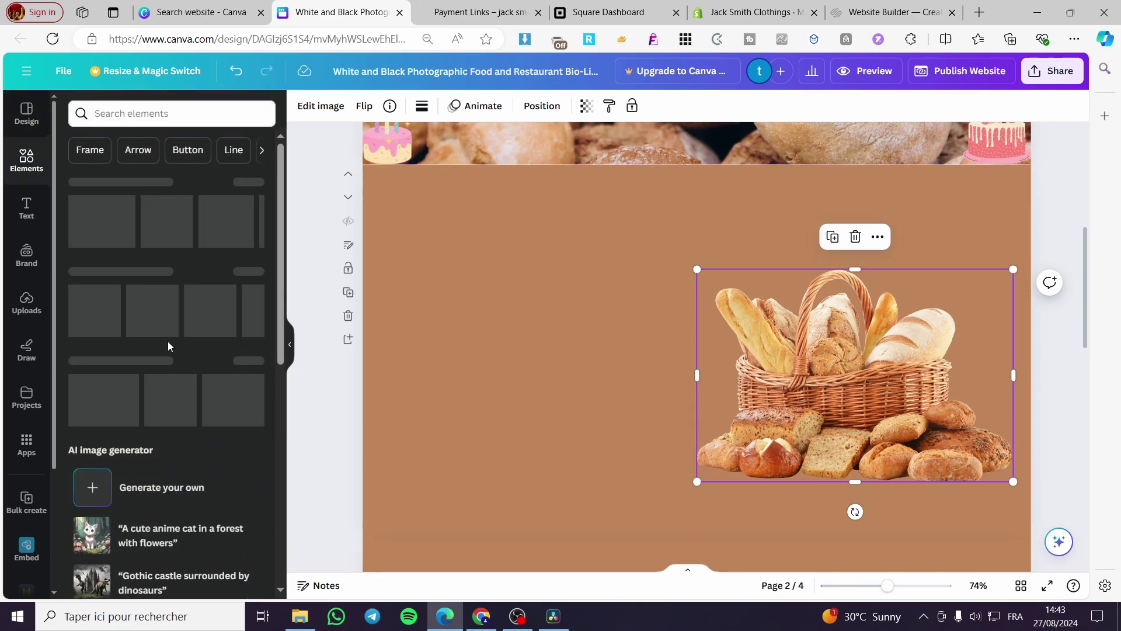
pyautogui.click(141, 310)
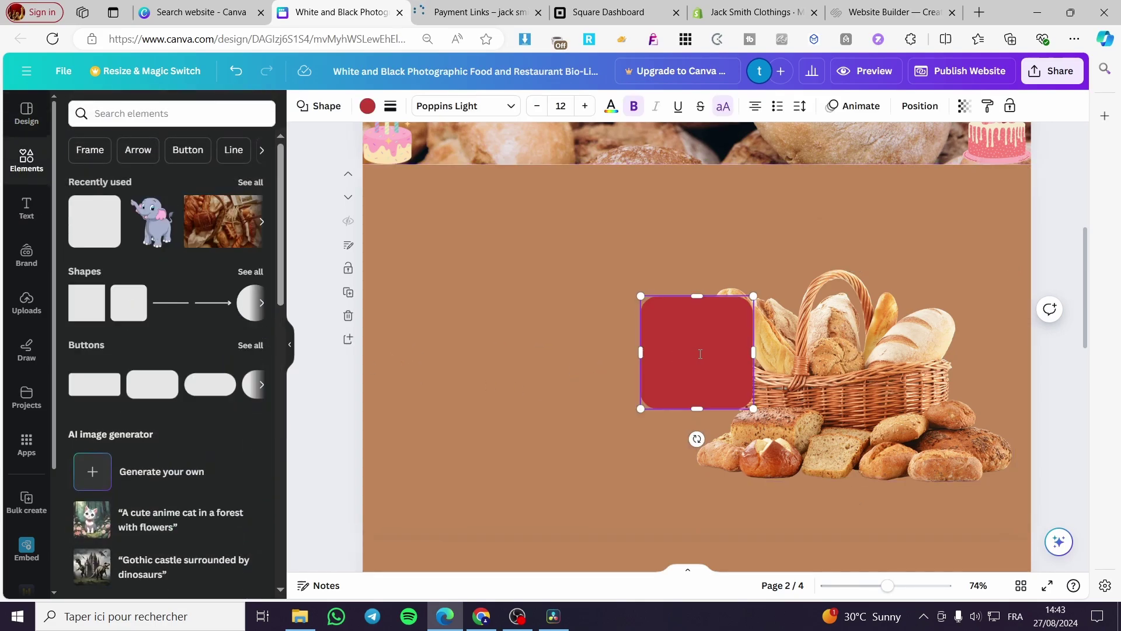
pyautogui.click(578, 445)
pyautogui.moveTo(685, 354); pyautogui.dragTo(464, 282)
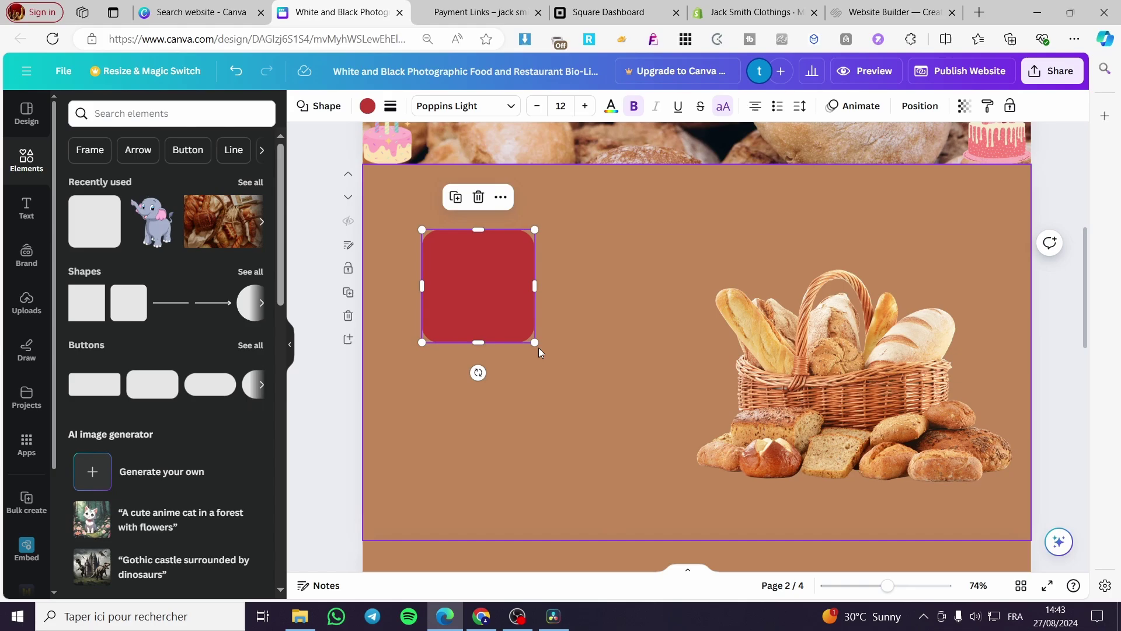
pyautogui.moveTo(536, 344); pyautogui.dragTo(684, 481)
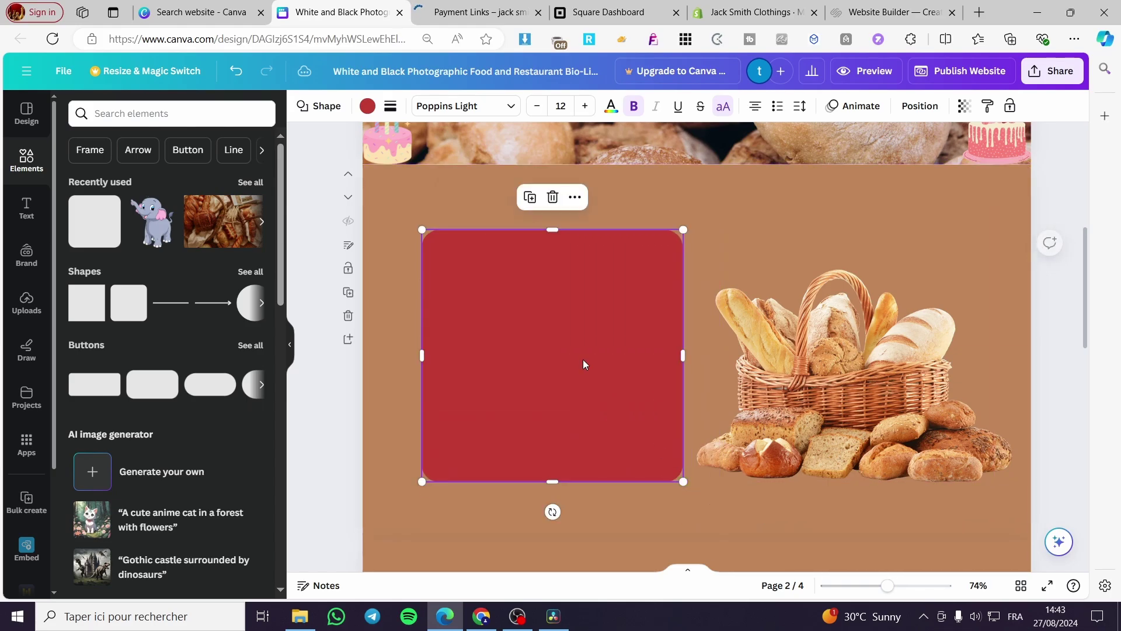
pyautogui.click(368, 105)
# Fill the square cream and add a heading reading 'Description about the product' on it.
pyautogui.click(254, 185)
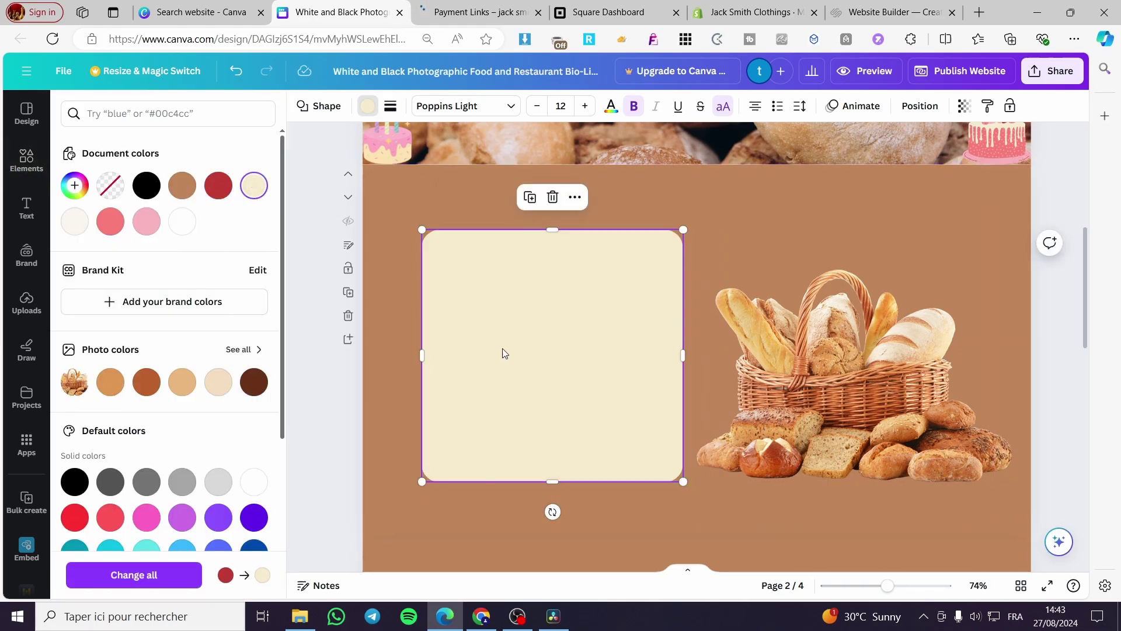
pyautogui.click(32, 207)
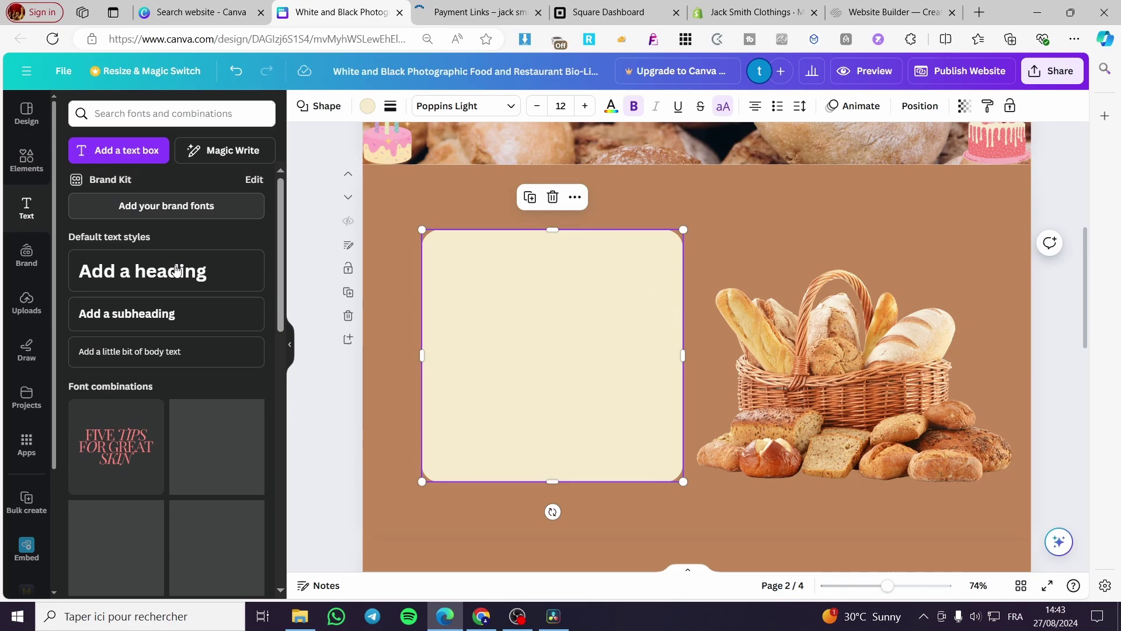
pyautogui.click(143, 271)
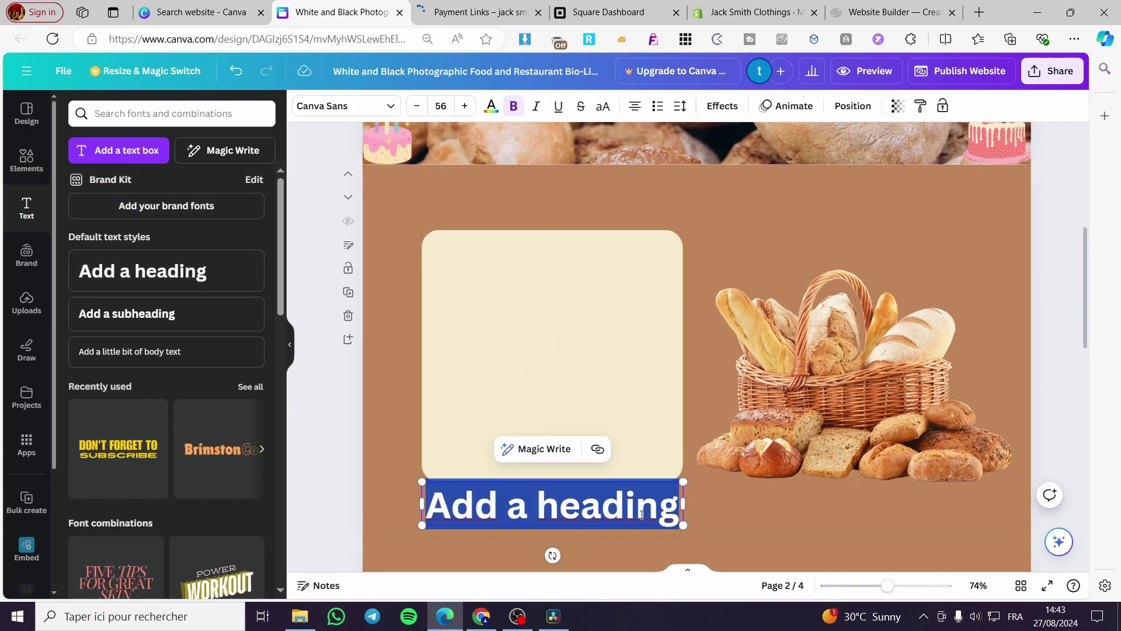
pyautogui.moveTo(663, 520); pyautogui.dragTo(627, 287)
pyautogui.doubleClick(604, 272)
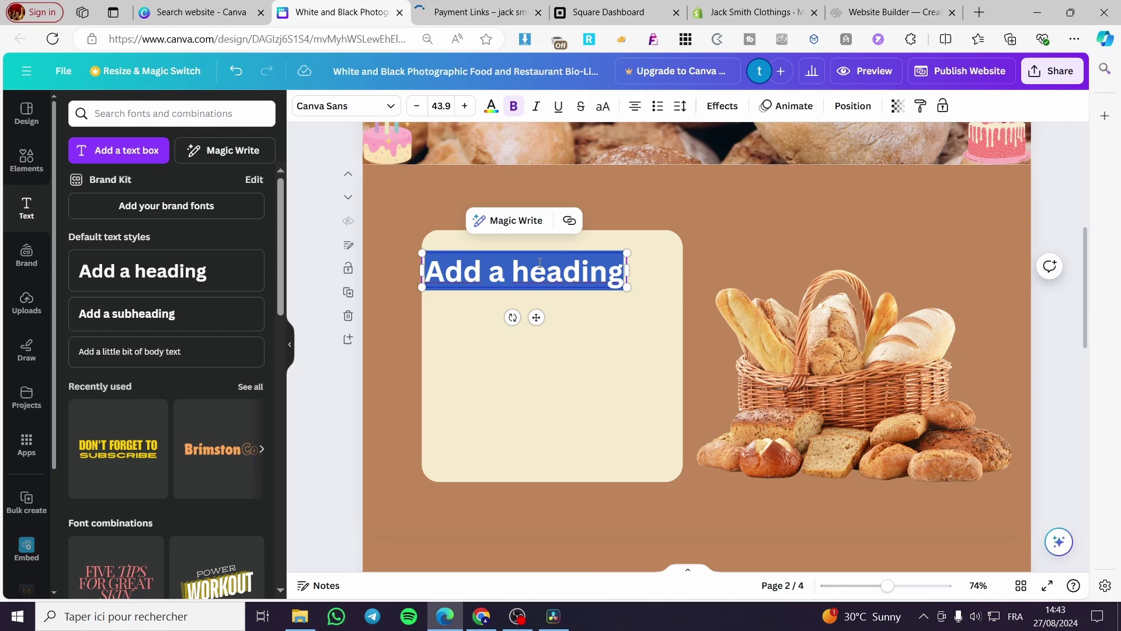
pyautogui.moveTo(536, 317); pyautogui.dragTo(565, 312)
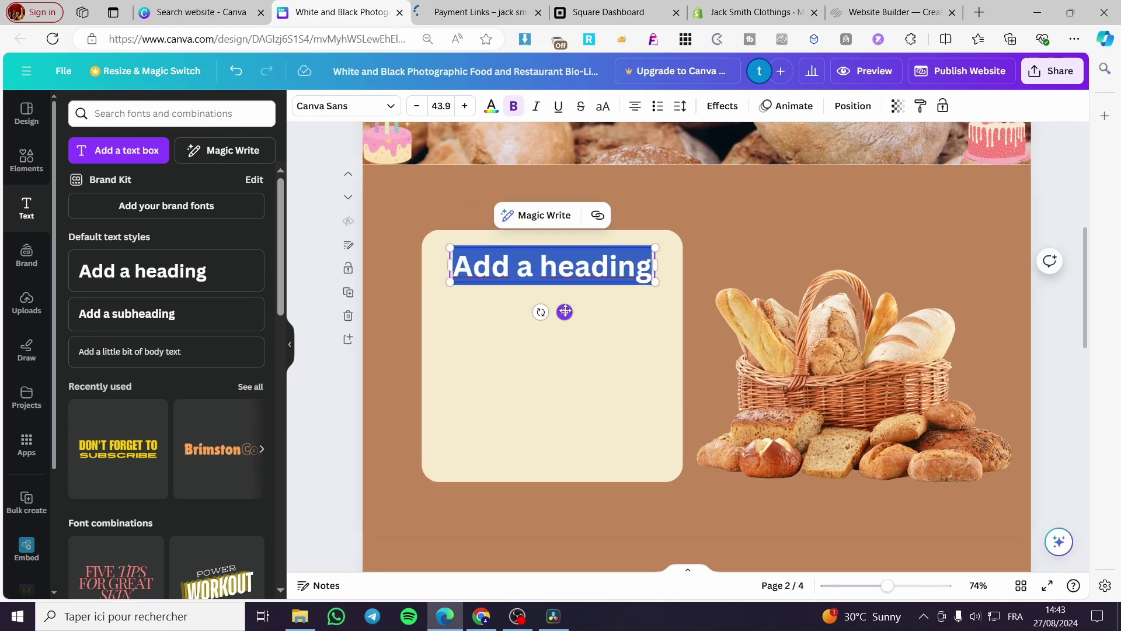
pyautogui.write('Desc')
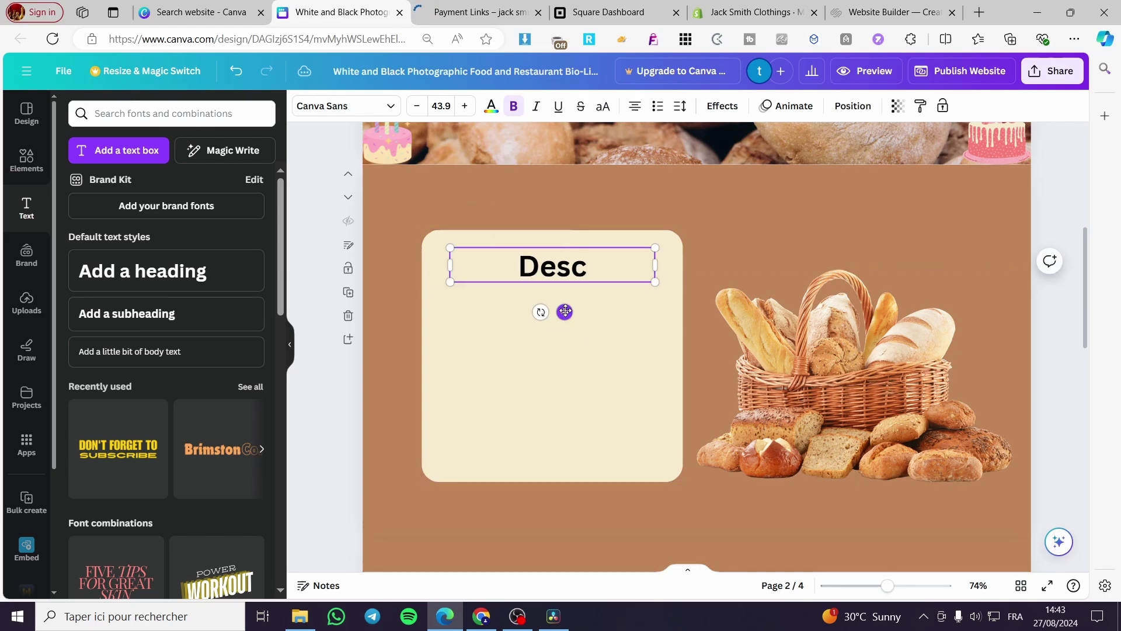
pyautogui.write('ription')
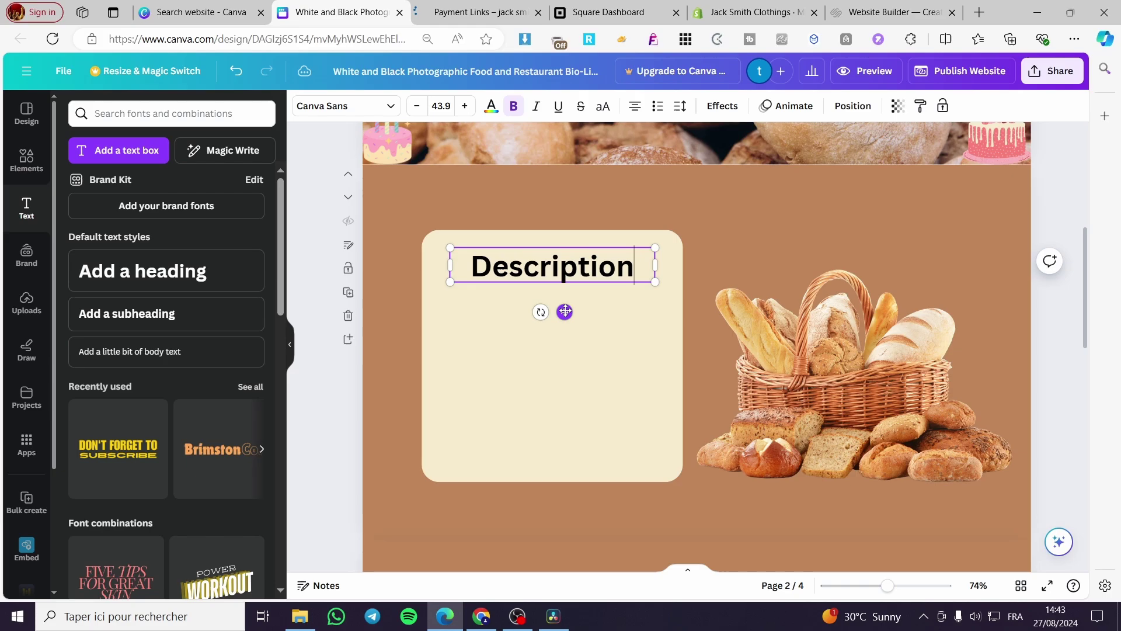
pyautogui.write(' about t')
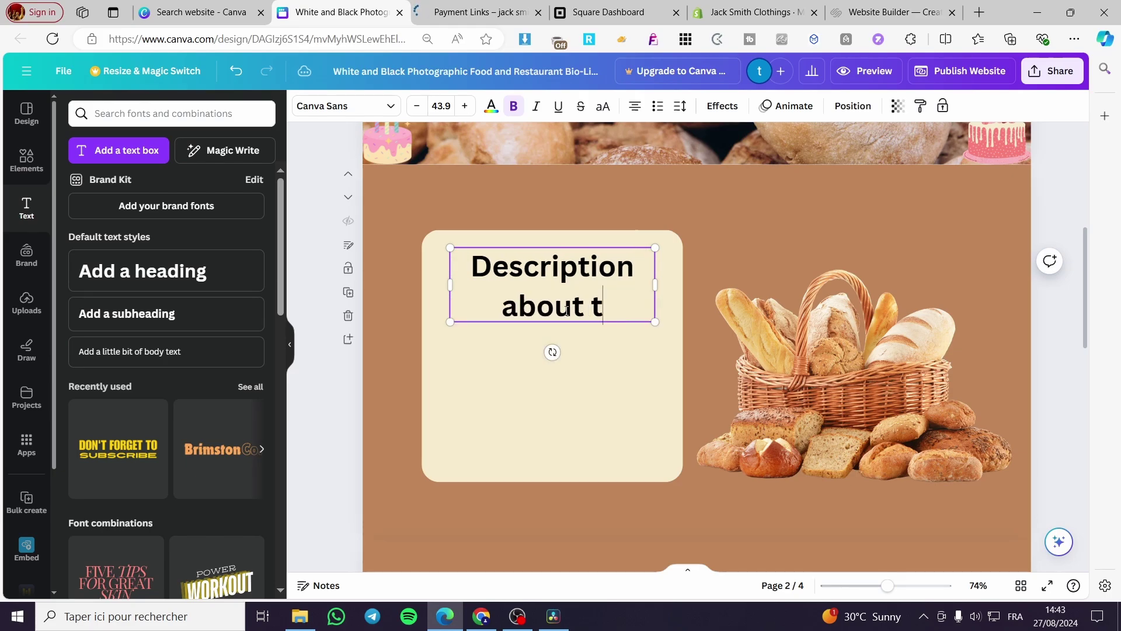
pyautogui.write('he product')
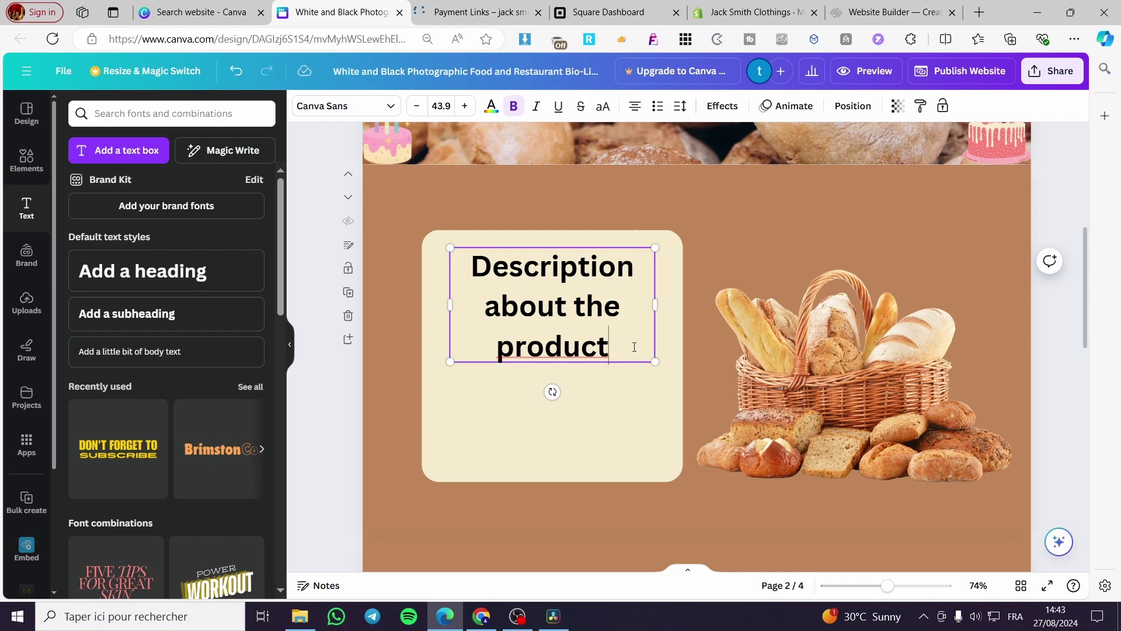
# Resize the description heading to 36.5 and centre it on the card.
pyautogui.click(736, 350)
pyautogui.click(614, 334)
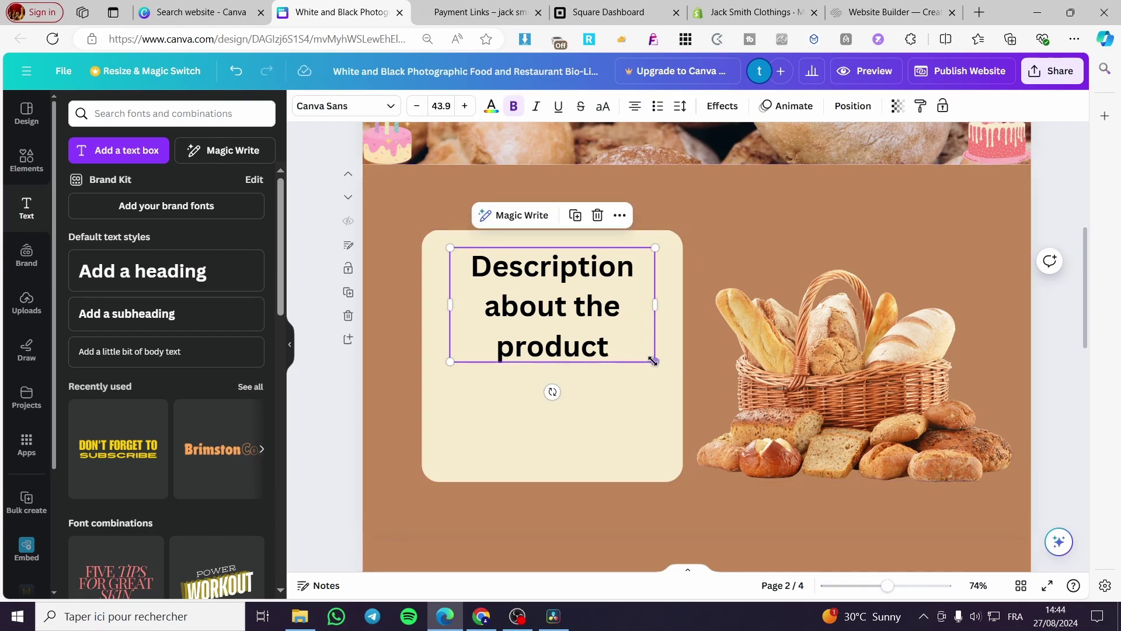
pyautogui.moveTo(652, 360); pyautogui.dragTo(591, 318)
pyautogui.click(532, 371)
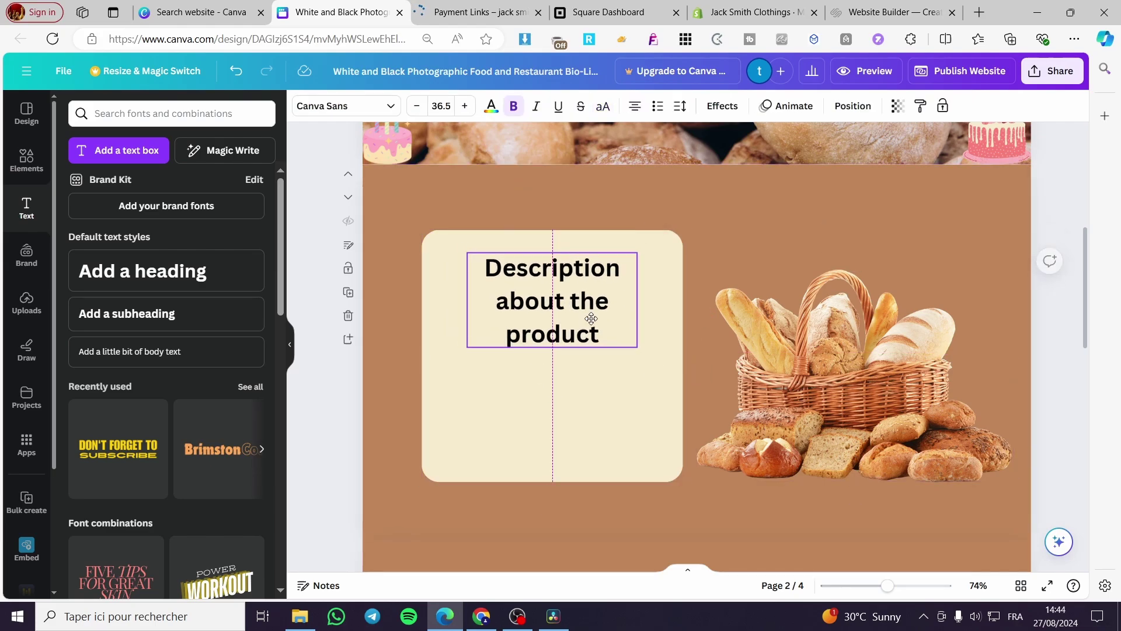
pyautogui.click(552, 403)
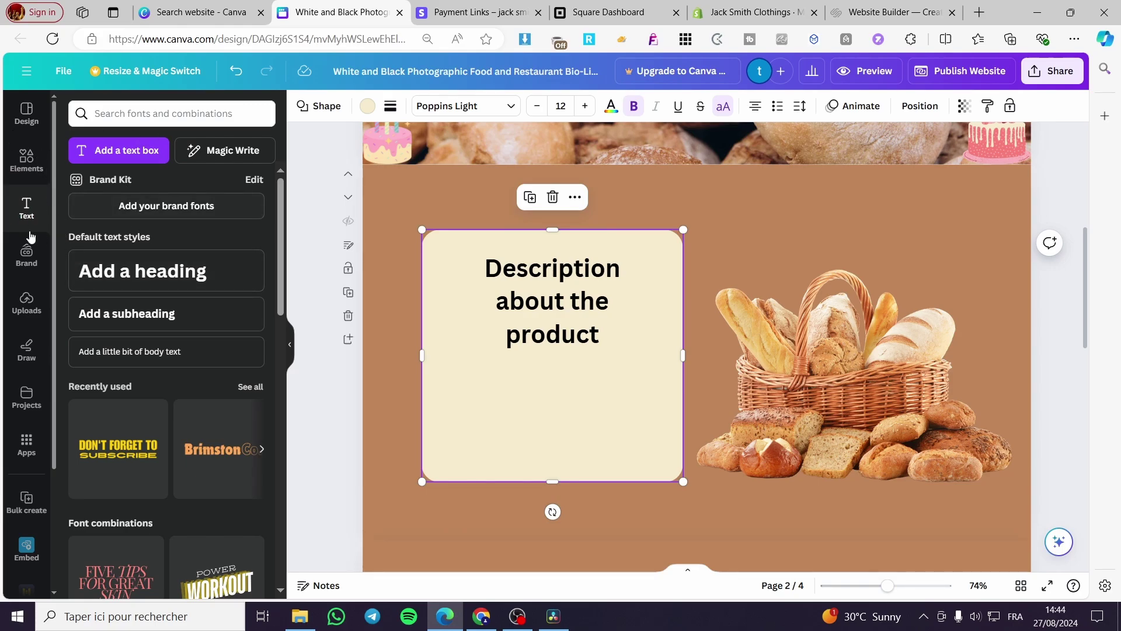
# Search the elements library for 'buy now' graphics and browse all results.
pyautogui.click(27, 167)
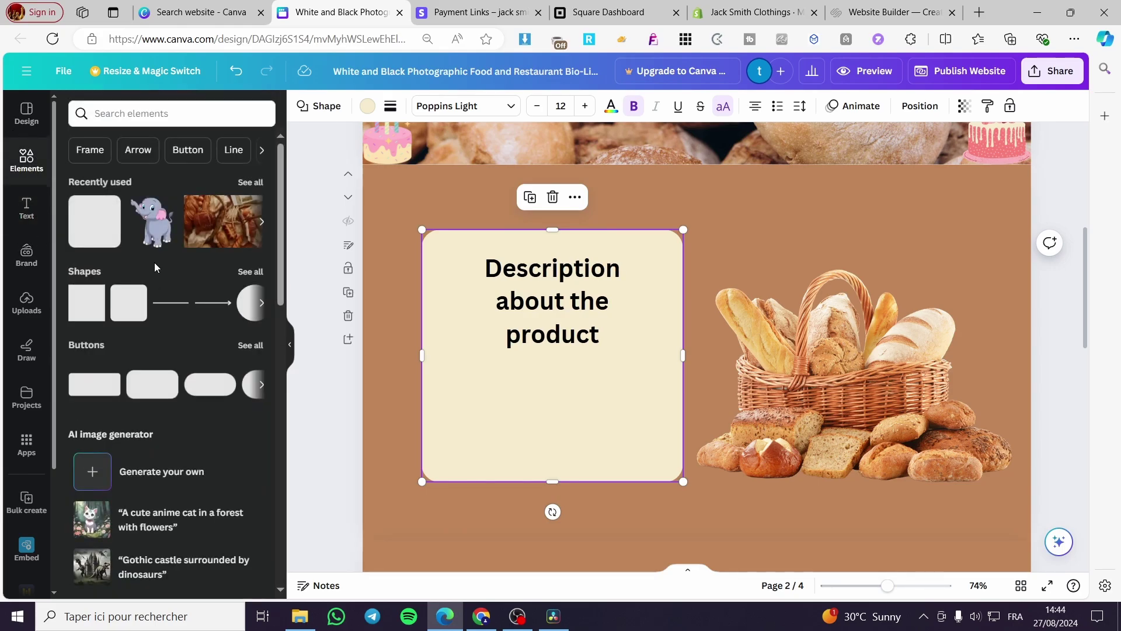
pyautogui.click(26, 209)
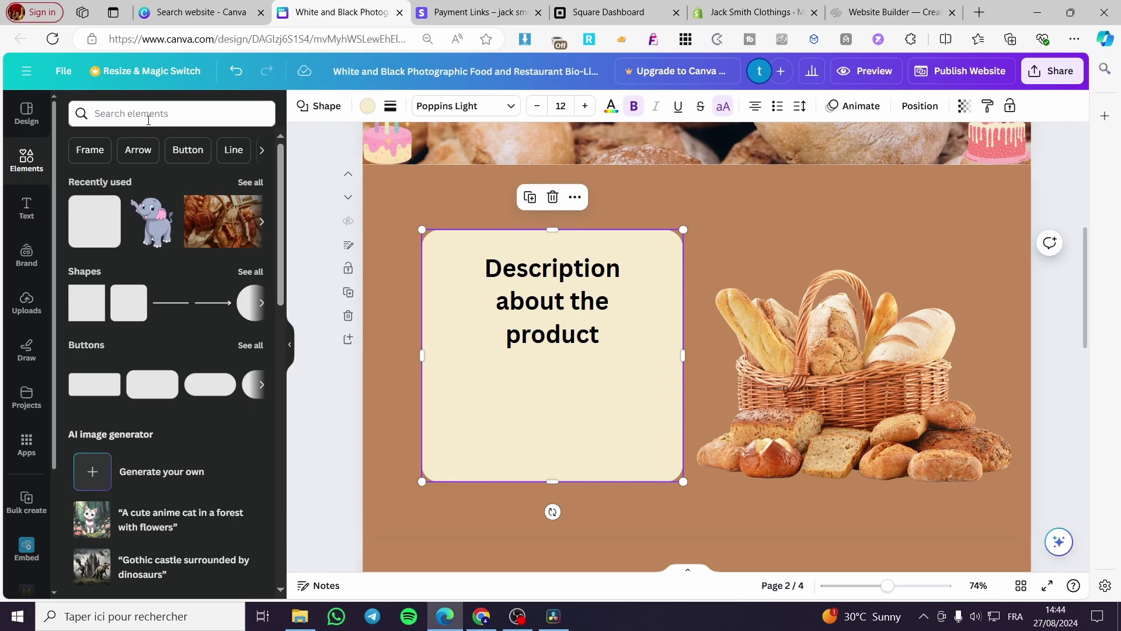
pyautogui.click(153, 115)
pyautogui.write('bu')
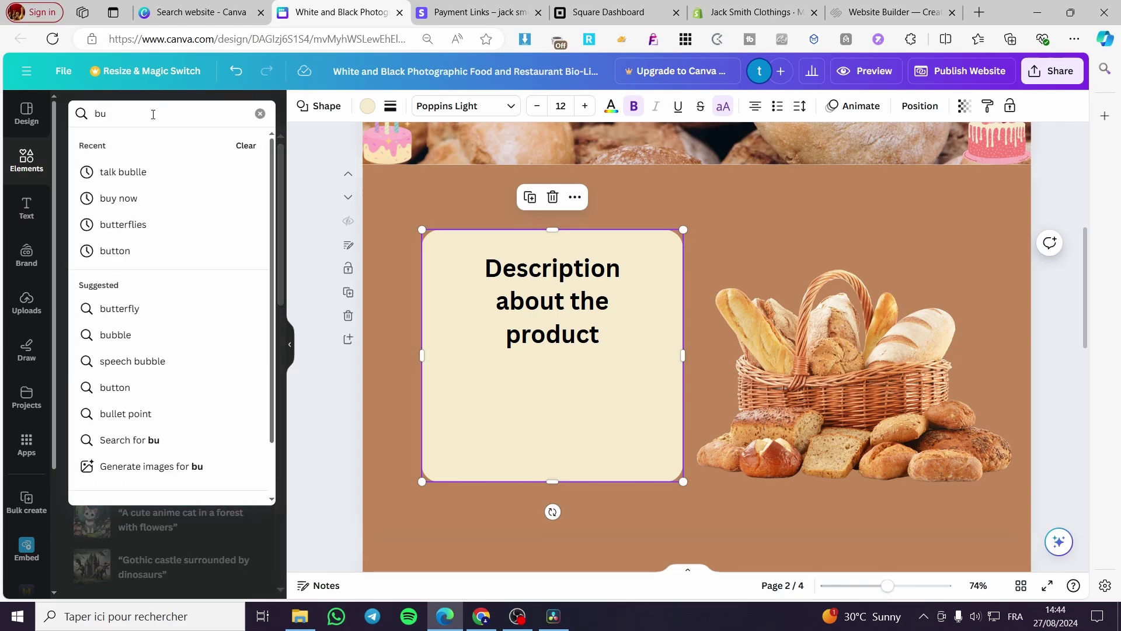
pyautogui.press('BackSpace')
pyautogui.press('BackSpace')
pyautogui.write('buy now')
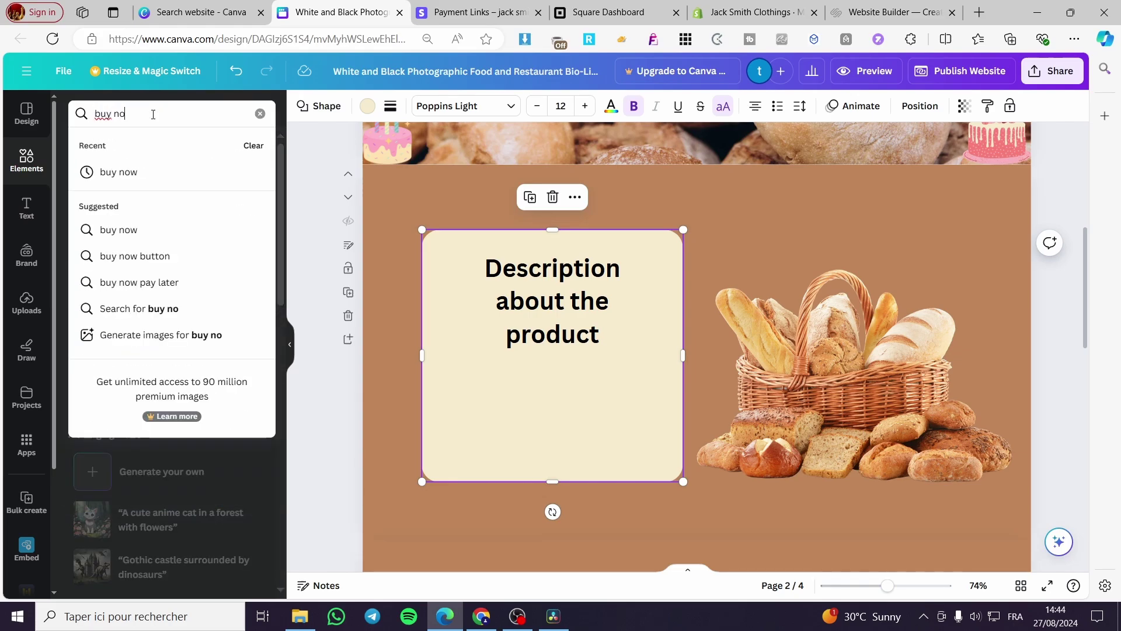
pyautogui.press('Return')
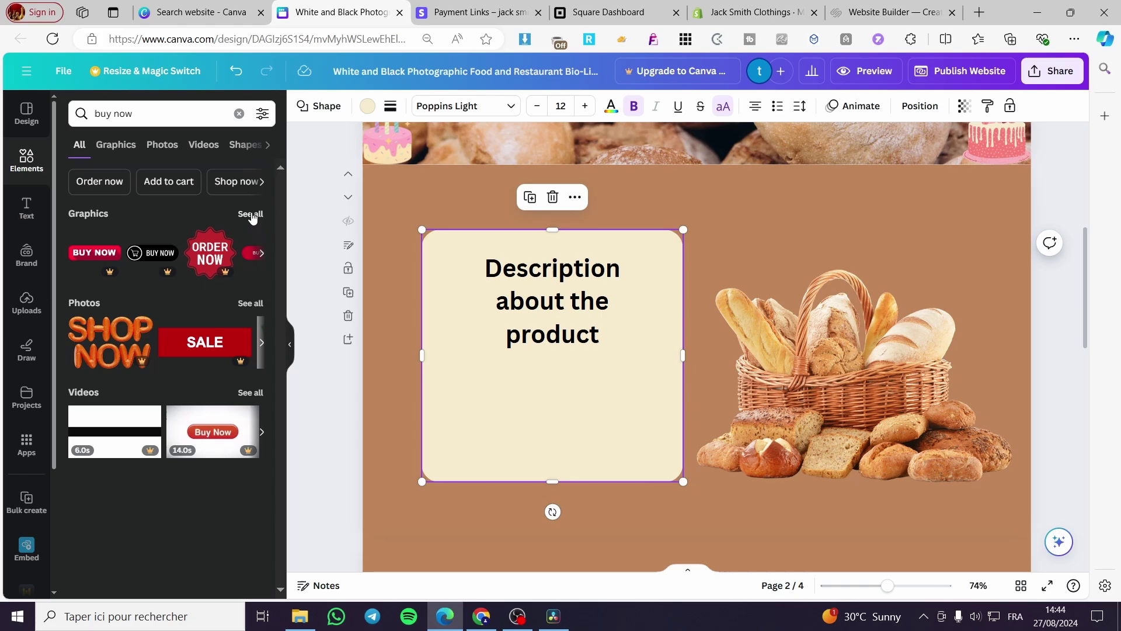
pyautogui.click(250, 213)
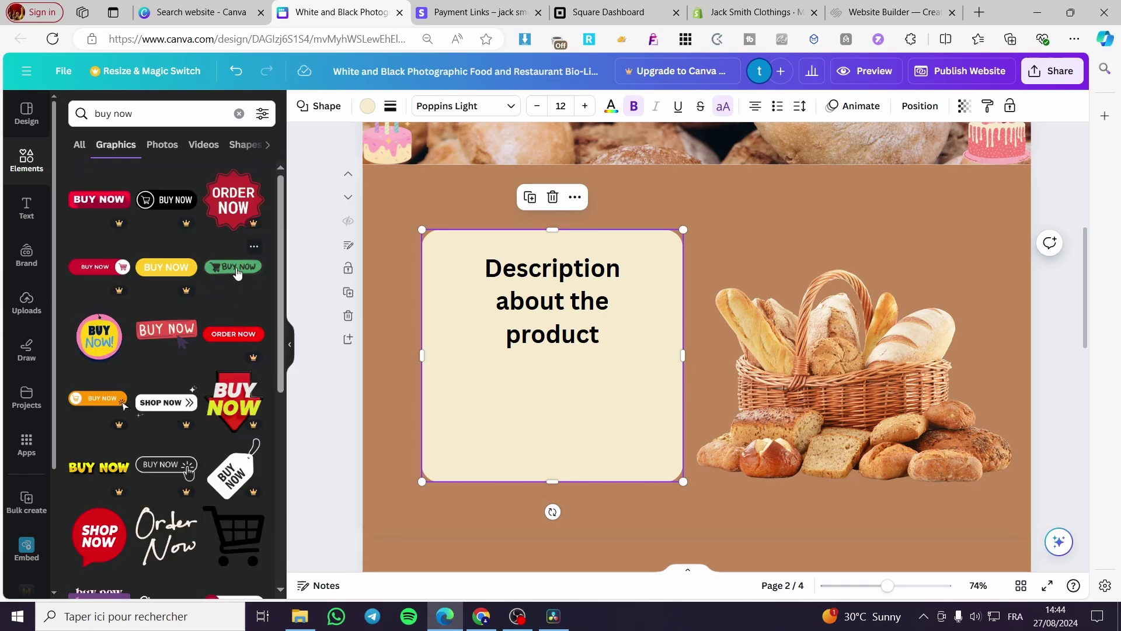
pyautogui.scroll(-4, 201, 438)
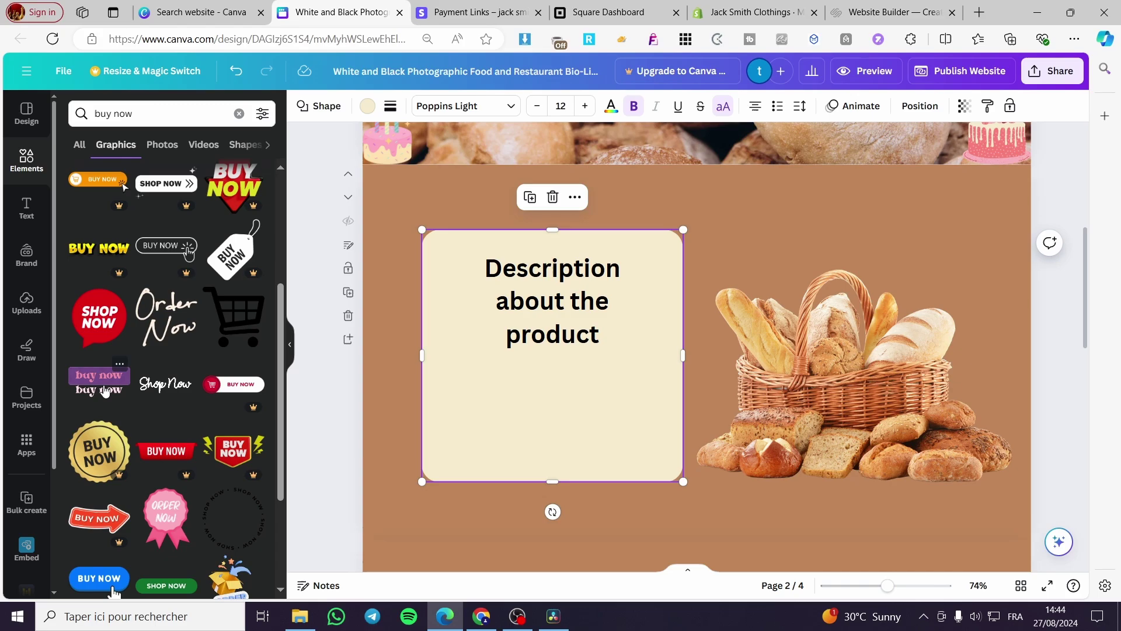
pyautogui.scroll(-1, 146, 421)
pyautogui.scroll(-4, 157, 397)
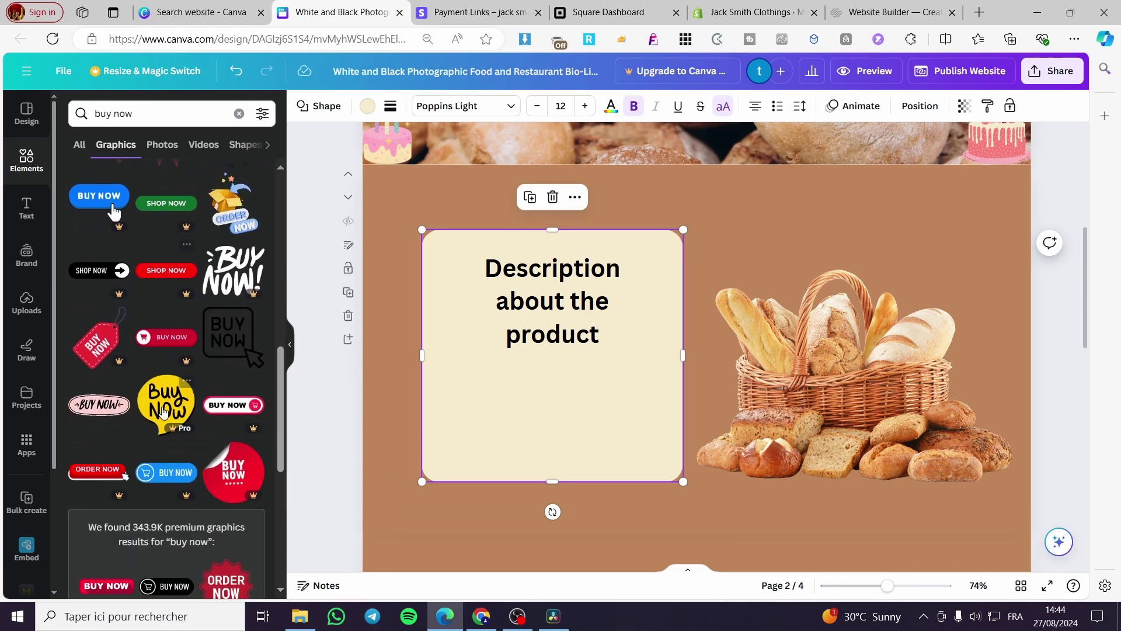
pyautogui.scroll(-5, 105, 412)
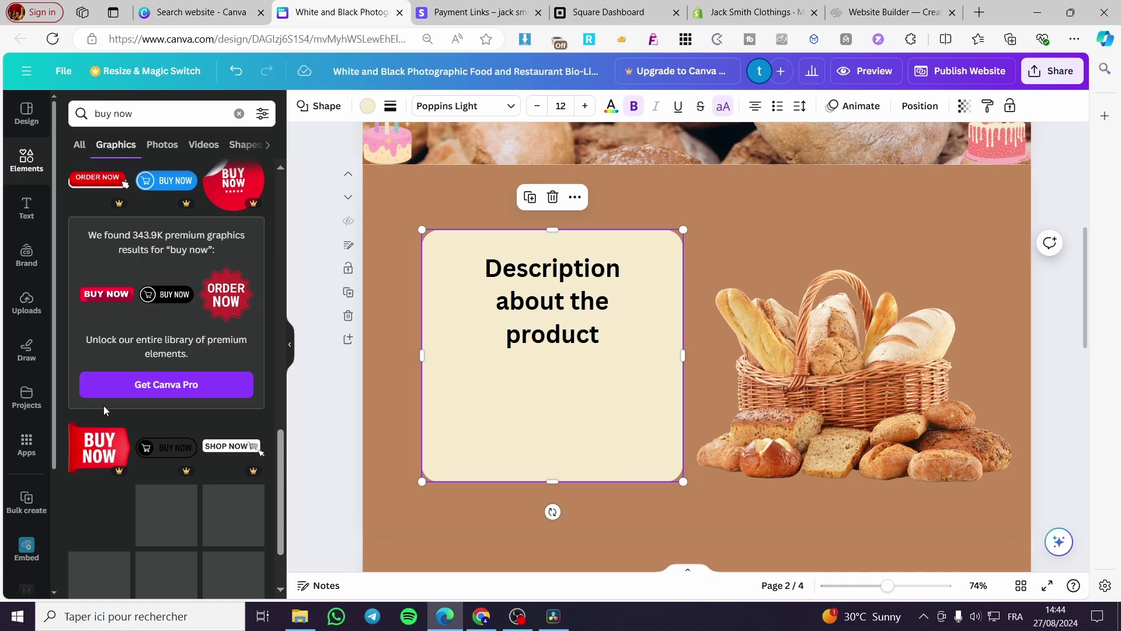
pyautogui.scroll(-1, 133, 425)
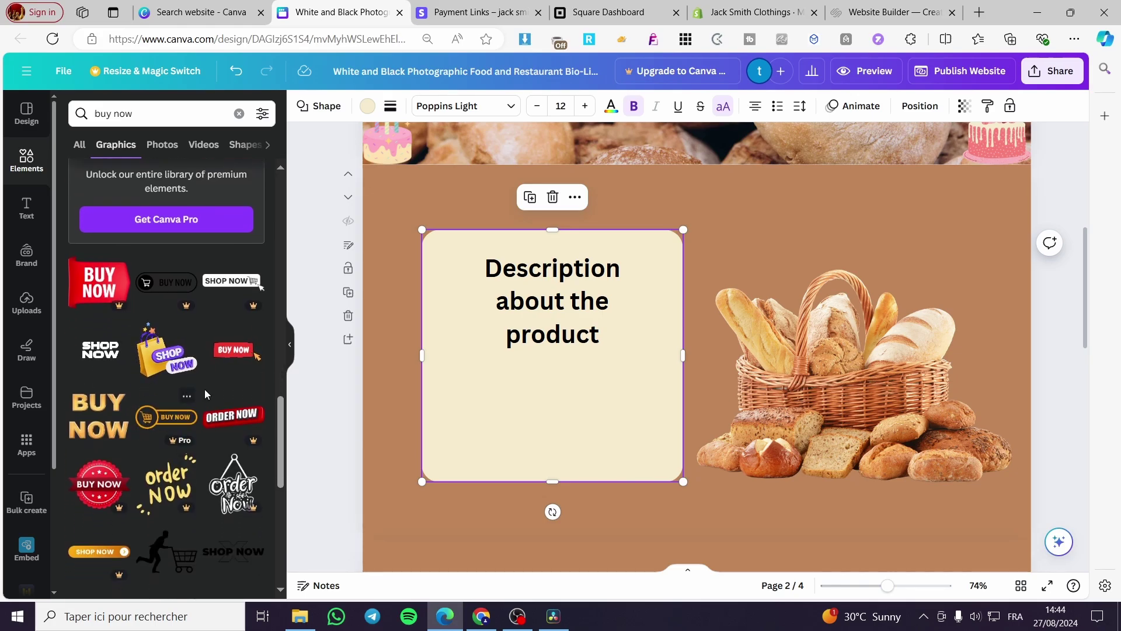
# Add the red BUY NOW graphic, shrink it, and place it at the card's bottom centre.
pyautogui.click(230, 366)
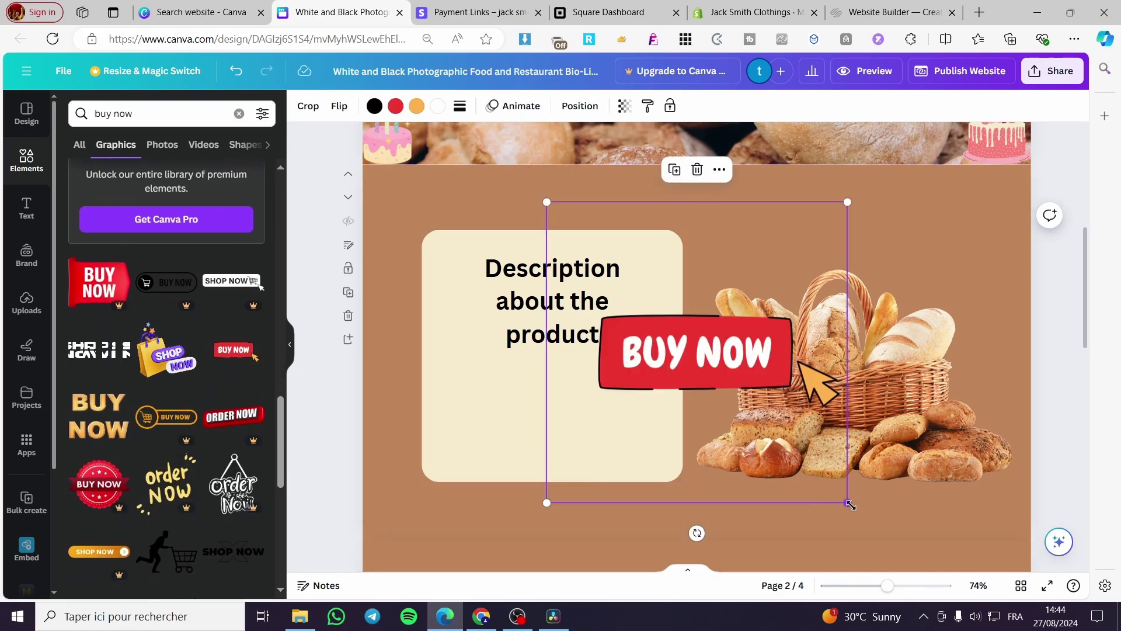
pyautogui.moveTo(846, 497); pyautogui.dragTo(541, 418)
pyautogui.moveTo(584, 463); pyautogui.dragTo(539, 447)
pyautogui.click(632, 378)
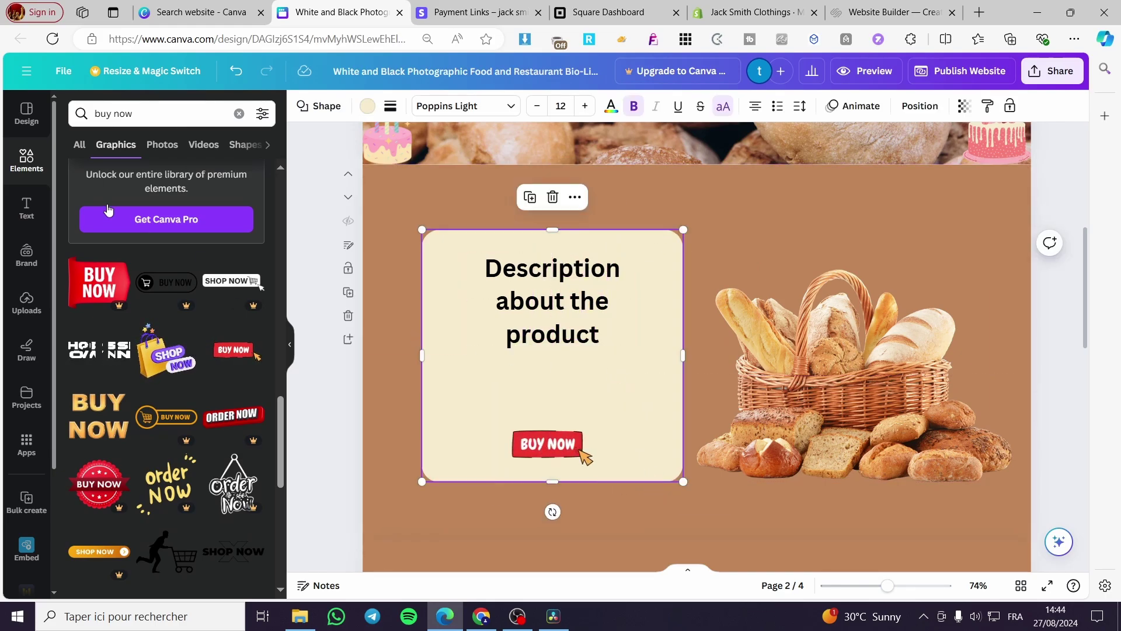
# Add a white '3.99$' heading and move it above the BUY NOW graphic.
pyautogui.click(26, 207)
pyautogui.click(181, 270)
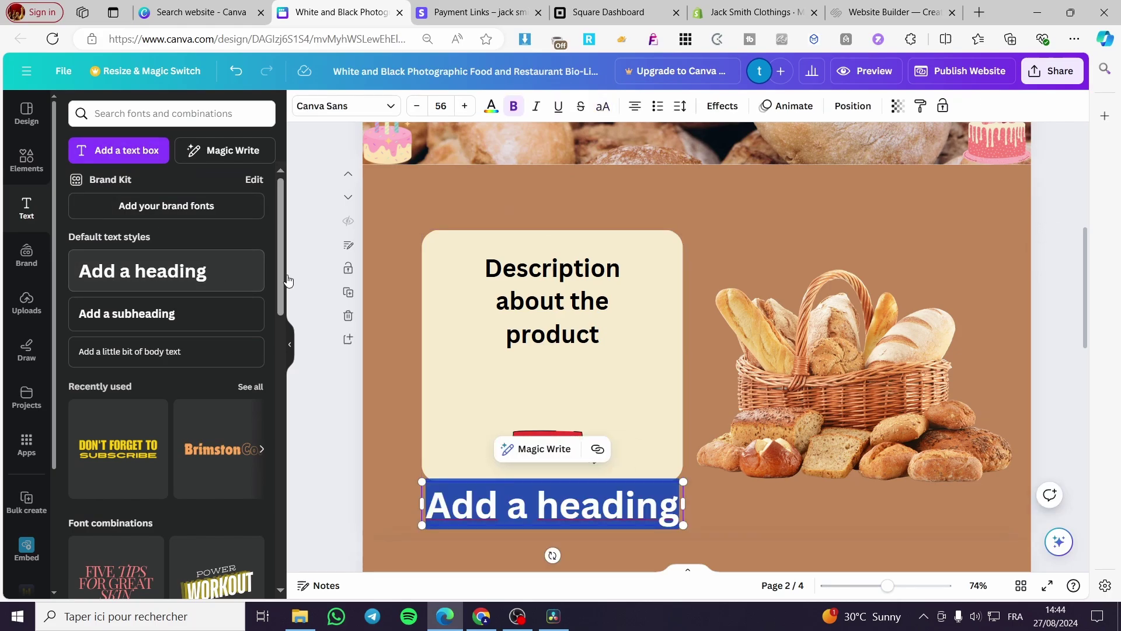
pyautogui.write('3.99')
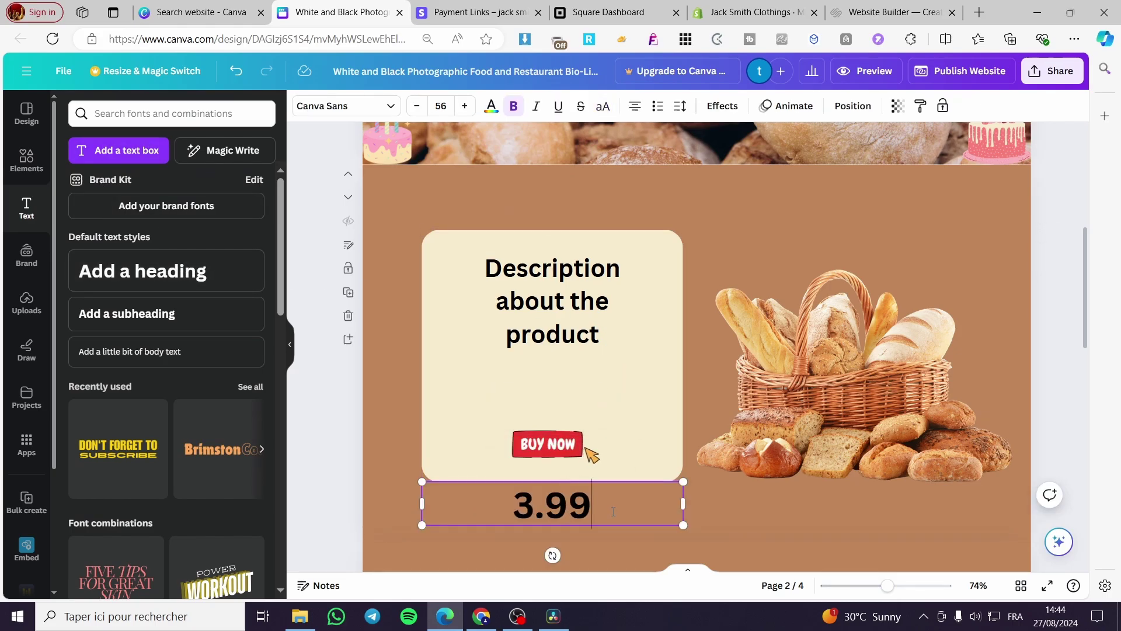
pyautogui.write('$')
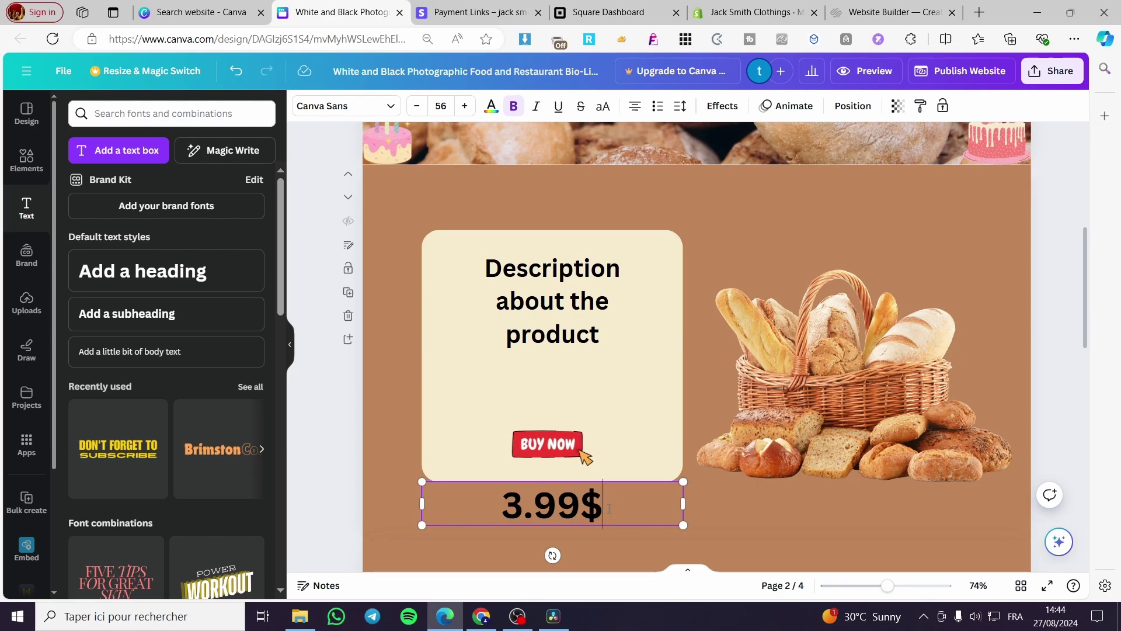
pyautogui.hotkey('ctrl', 'a')
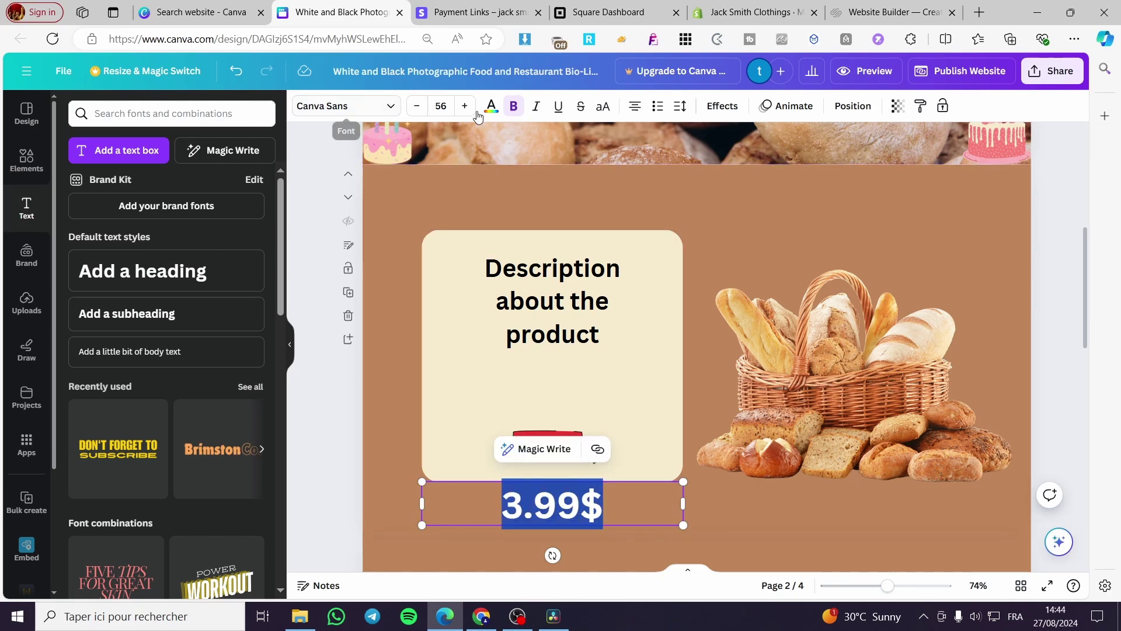
pyautogui.click(491, 108)
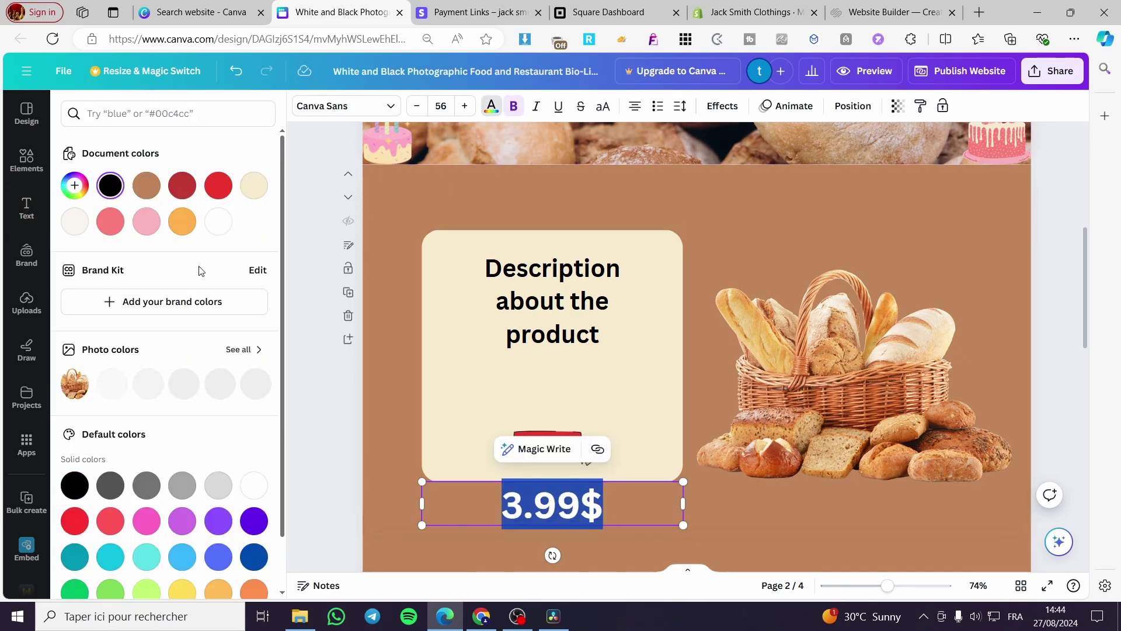
pyautogui.click(219, 221)
pyautogui.click(396, 390)
pyautogui.moveTo(571, 505); pyautogui.dragTo(575, 409)
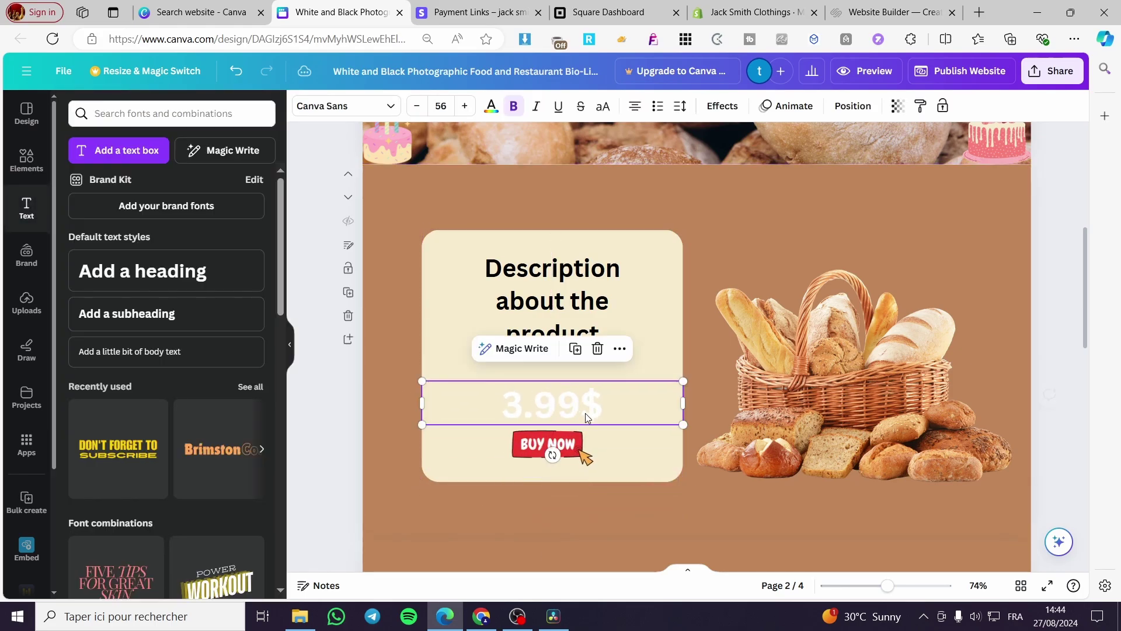
# Prefix the price with 'Only' and colour the '3.99$' part red.
pyautogui.click(490, 408)
pyautogui.write('Only')
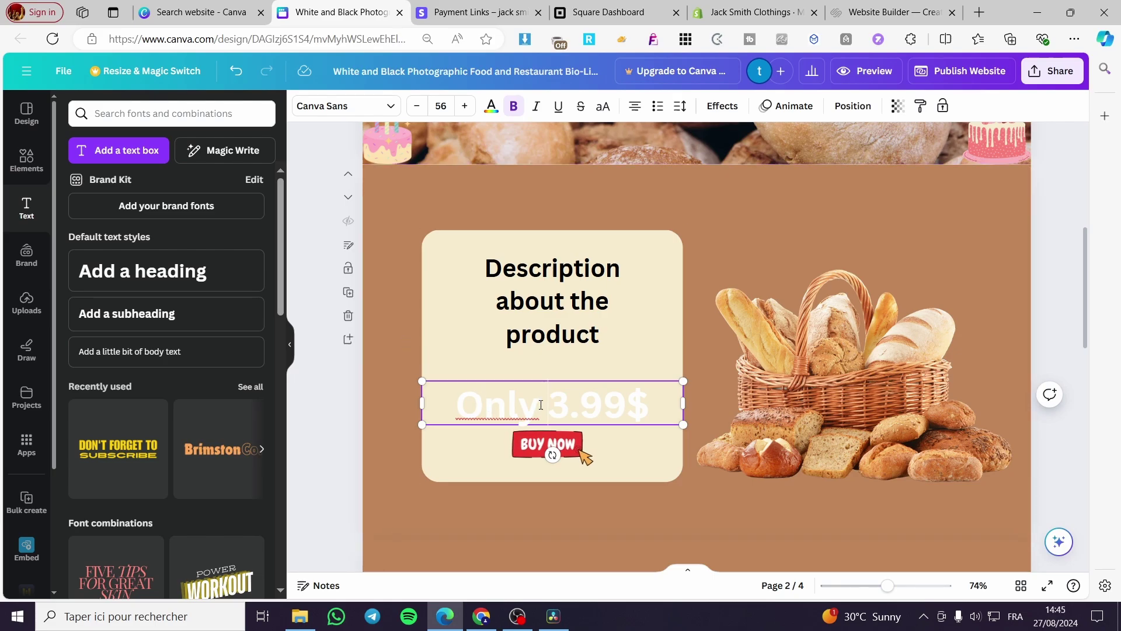
pyautogui.moveTo(544, 404); pyautogui.dragTo(433, 378)
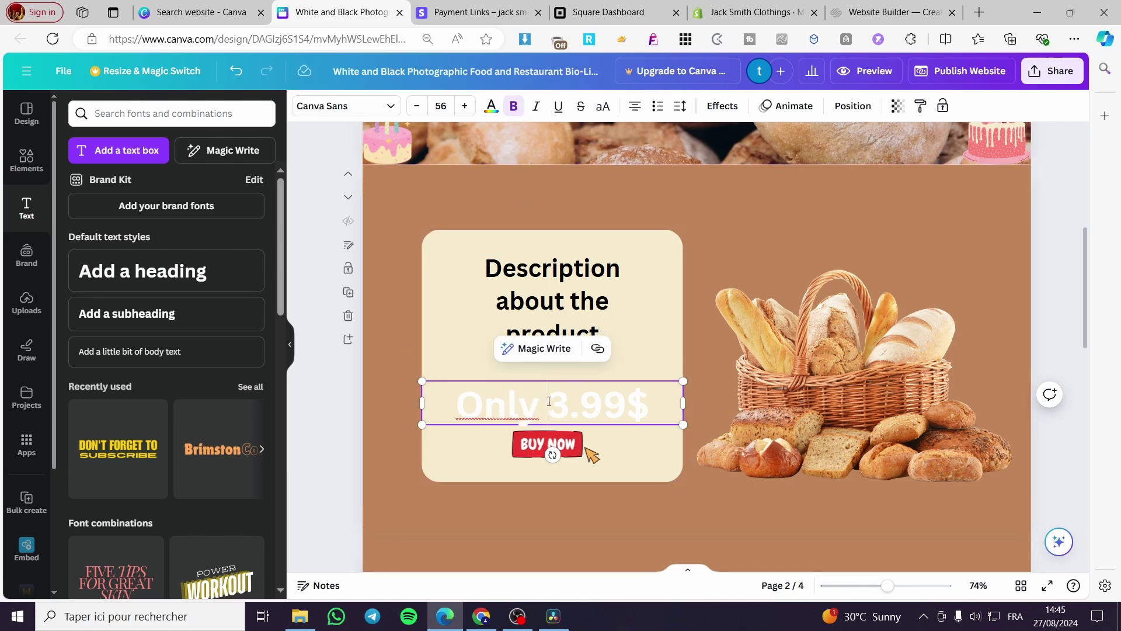
pyautogui.doubleClick(598, 405)
pyautogui.click(492, 106)
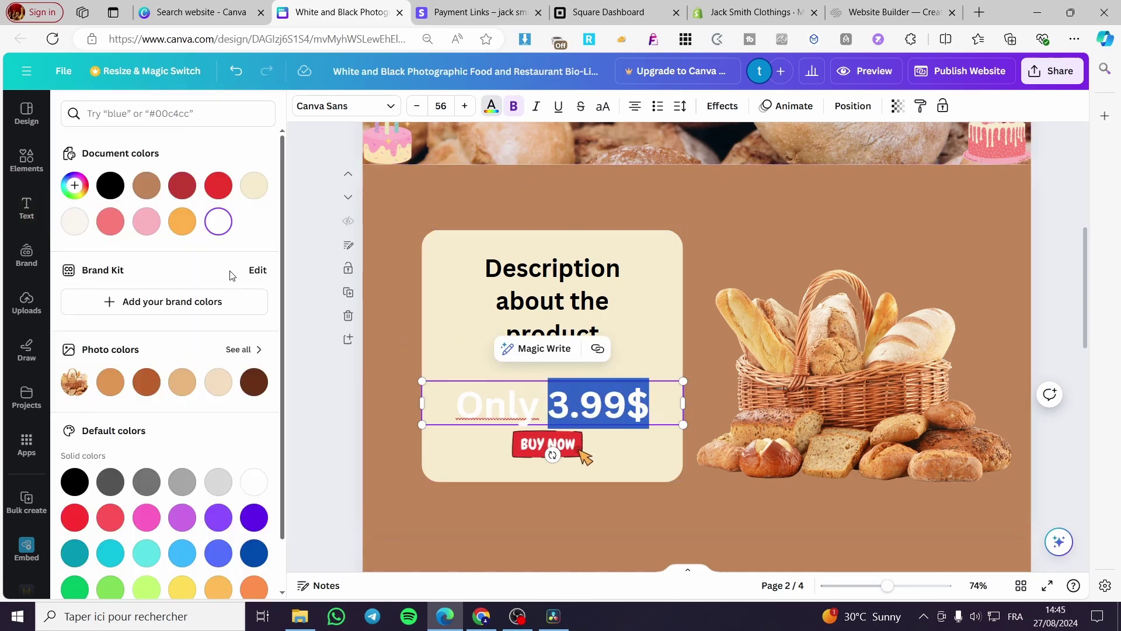
pyautogui.click(219, 185)
pyautogui.click(395, 479)
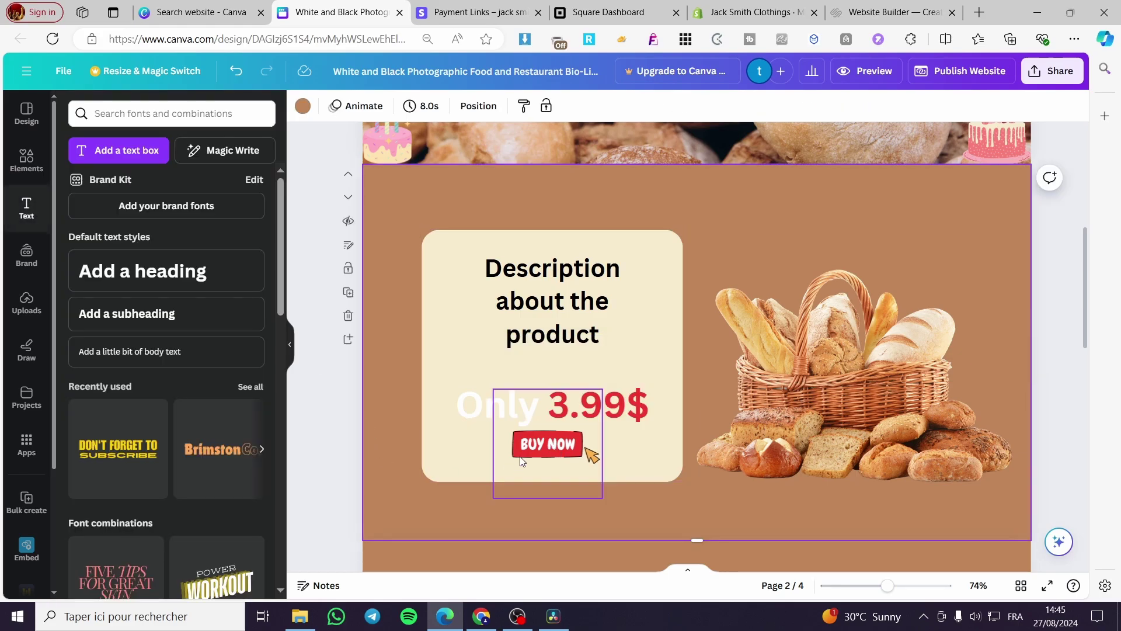
pyautogui.click(582, 457)
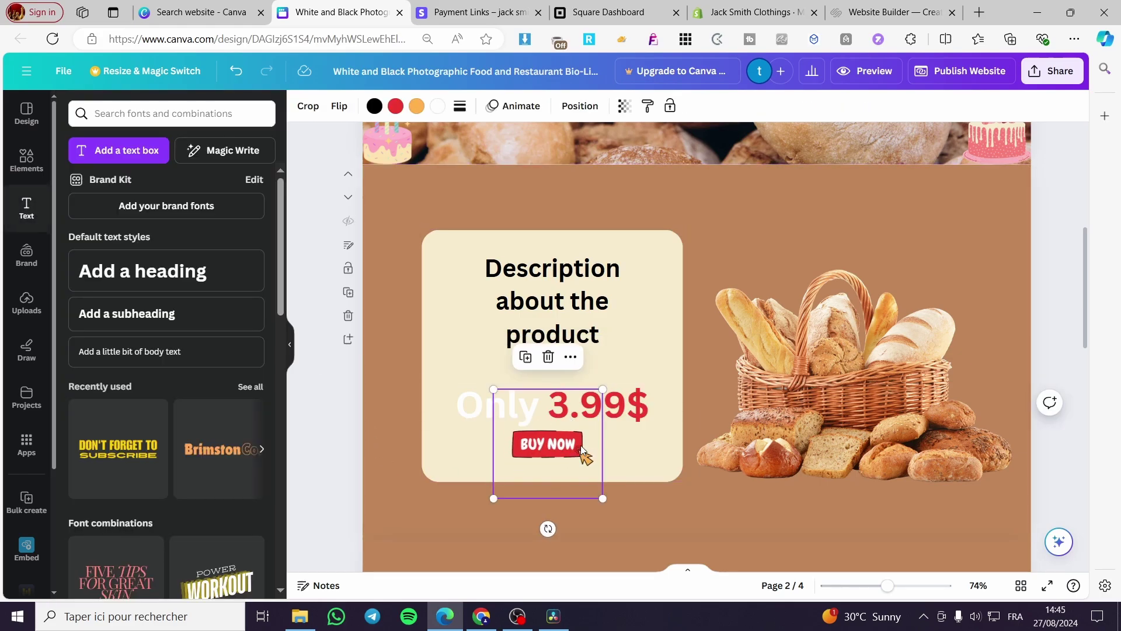
# Create a new product named 'bread Pack' with 'bread Pack' as its description.
pyautogui.click(459, 10)
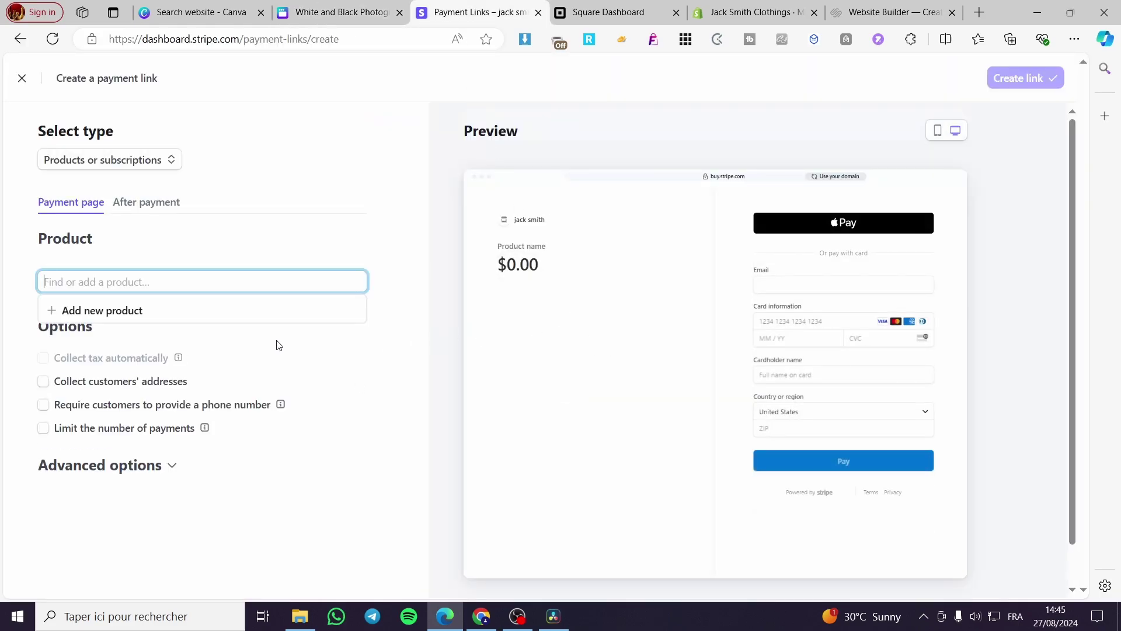
pyautogui.write('brea')
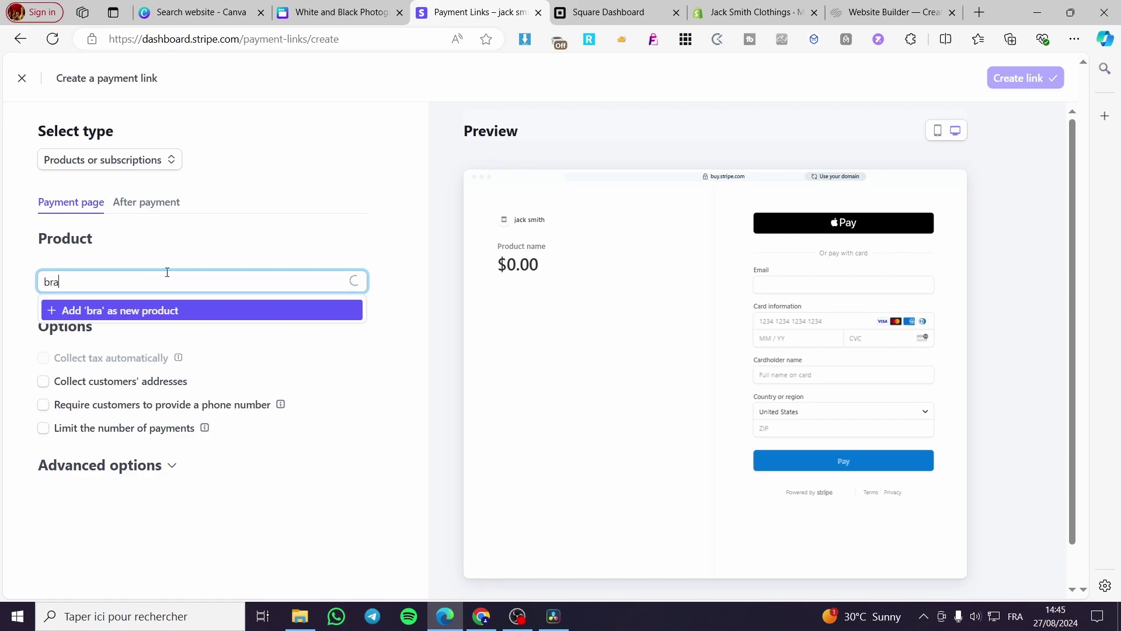
pyautogui.write('d ')
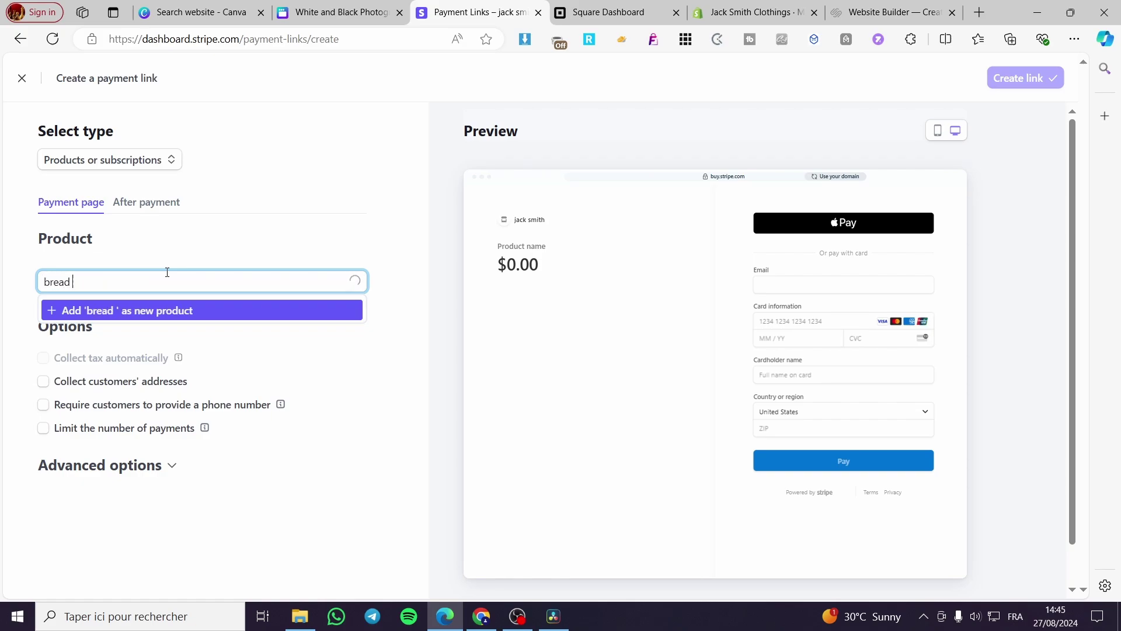
pyautogui.write('Pack')
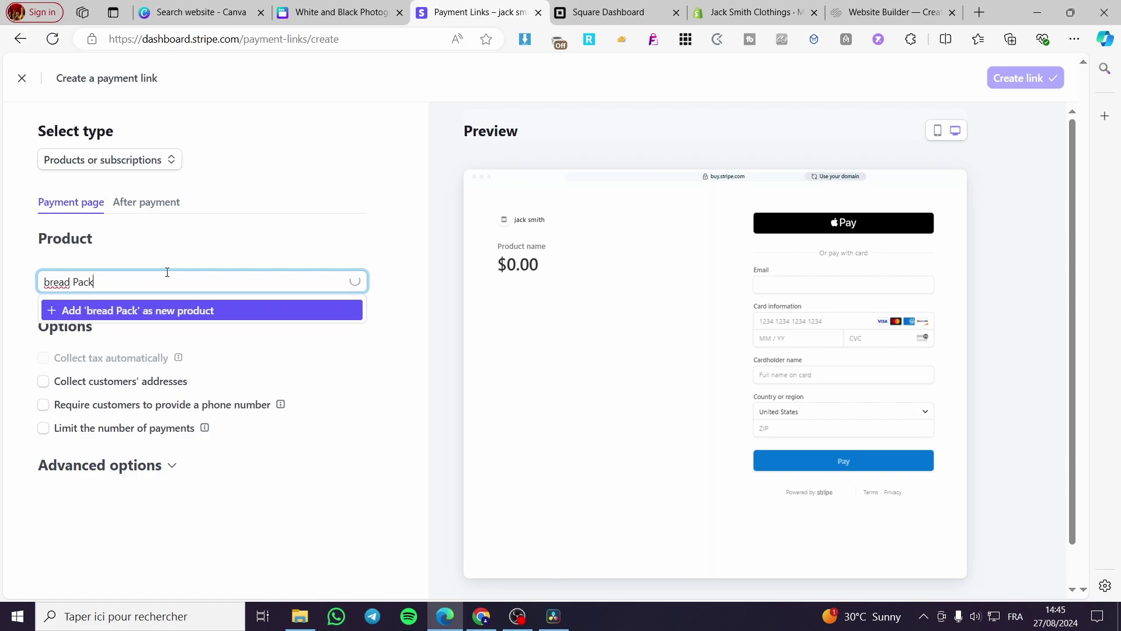
pyautogui.click(155, 314)
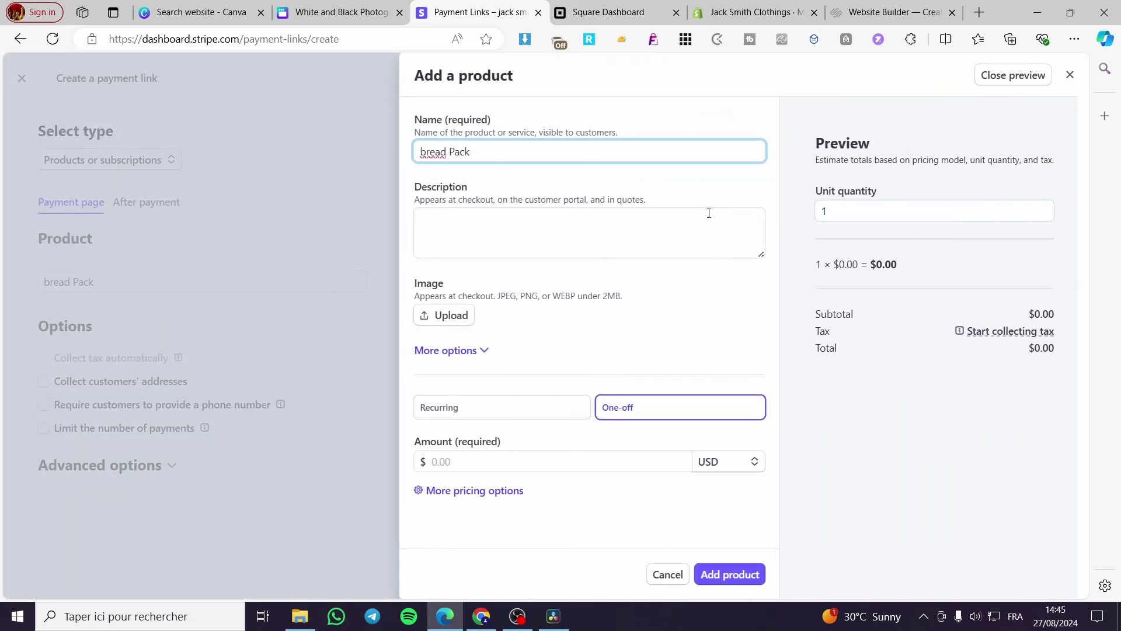
pyautogui.moveTo(493, 162); pyautogui.dragTo(378, 159)
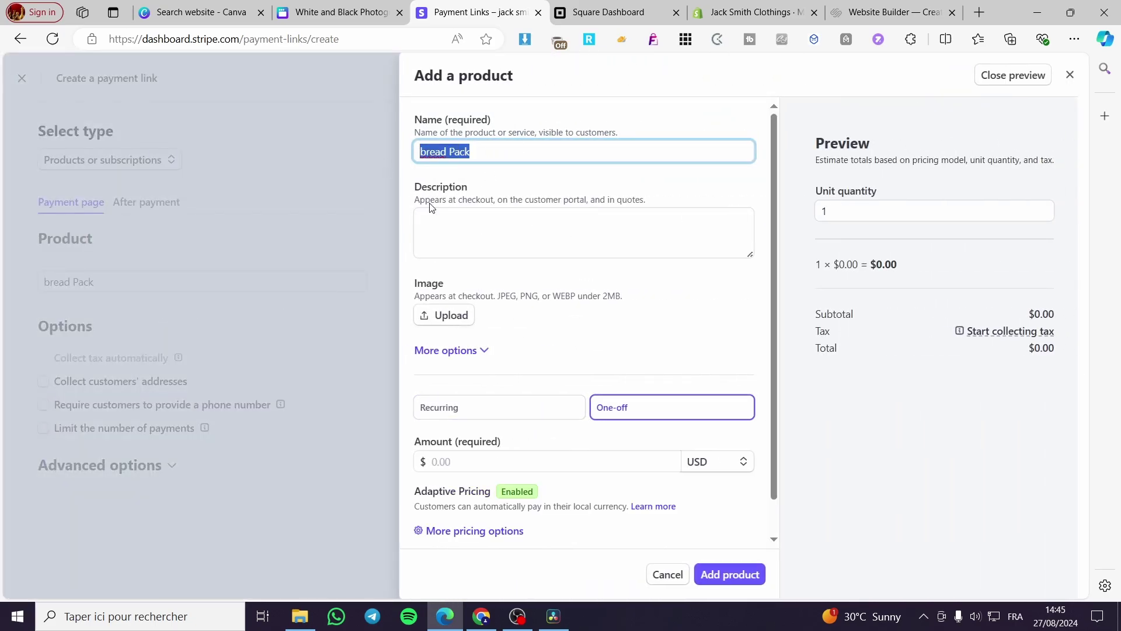
pyautogui.hotkey('ctrl', 'c')
pyautogui.click(498, 243)
pyautogui.hotkey('ctrl', 'v')
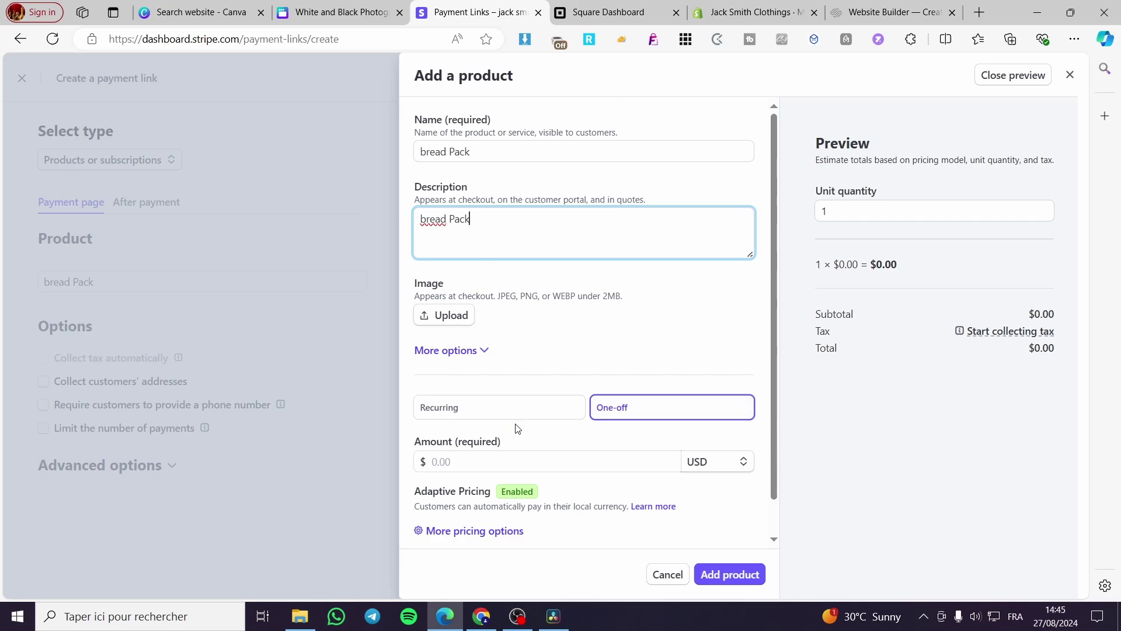
# Price the bread Pack product at 3.99 and save it.
pyautogui.scroll(-1, 517, 429)
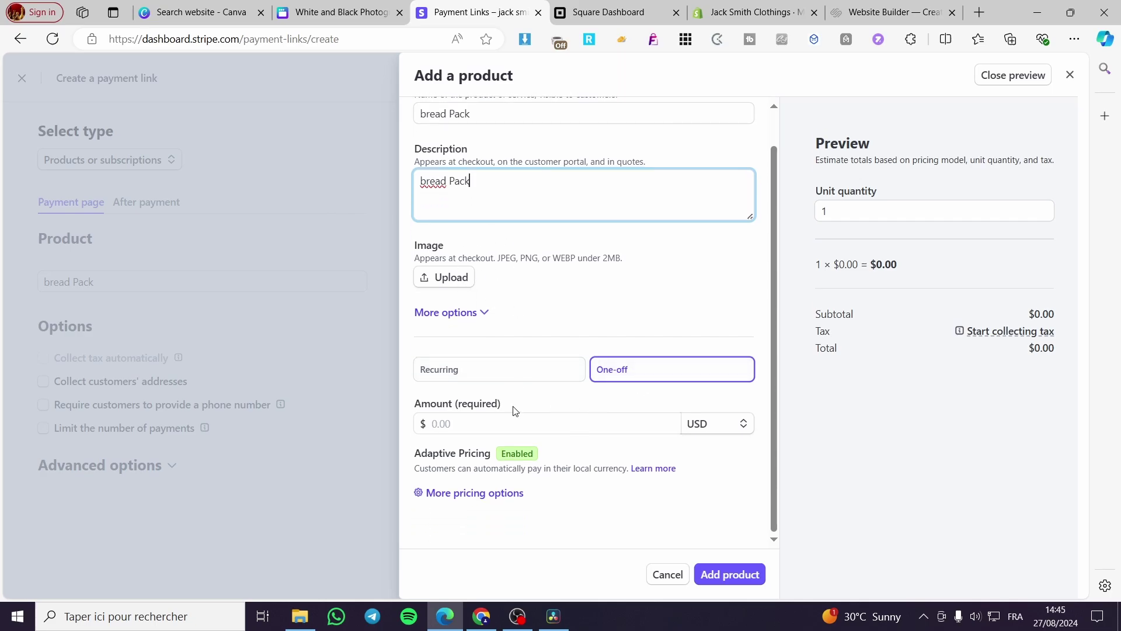
pyautogui.click(461, 422)
pyautogui.write('3.99')
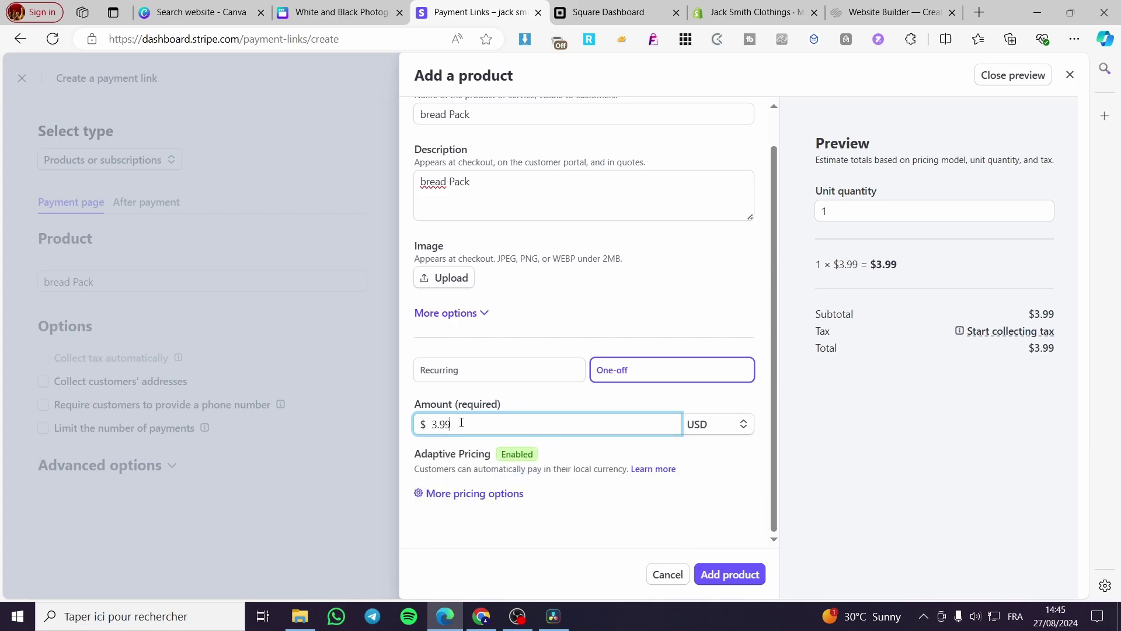
pyautogui.click(671, 516)
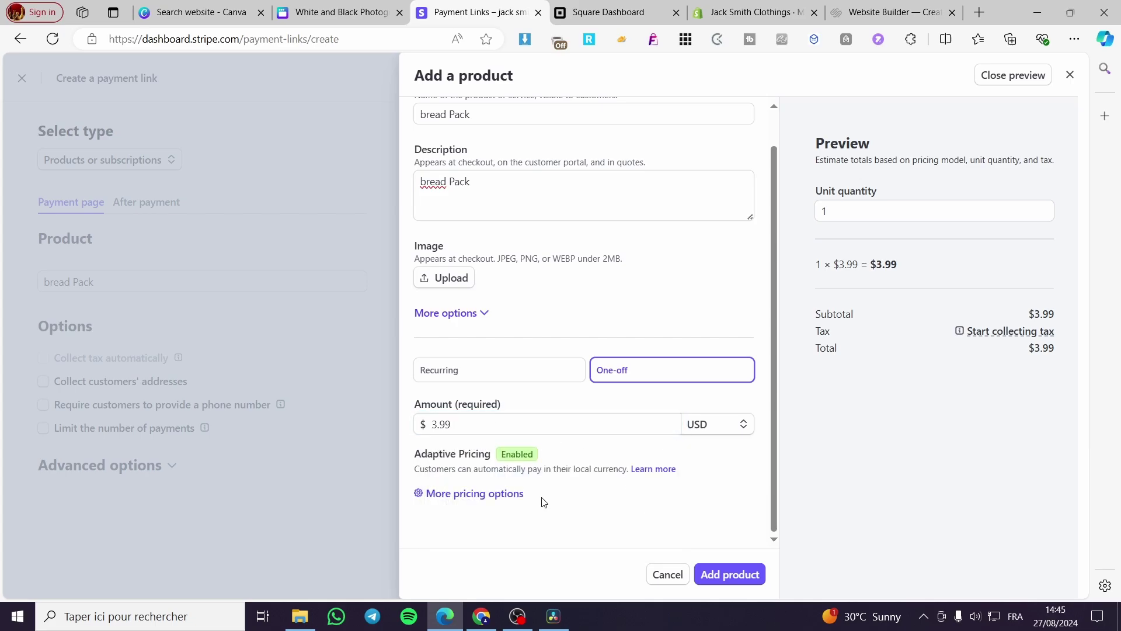
pyautogui.click(744, 575)
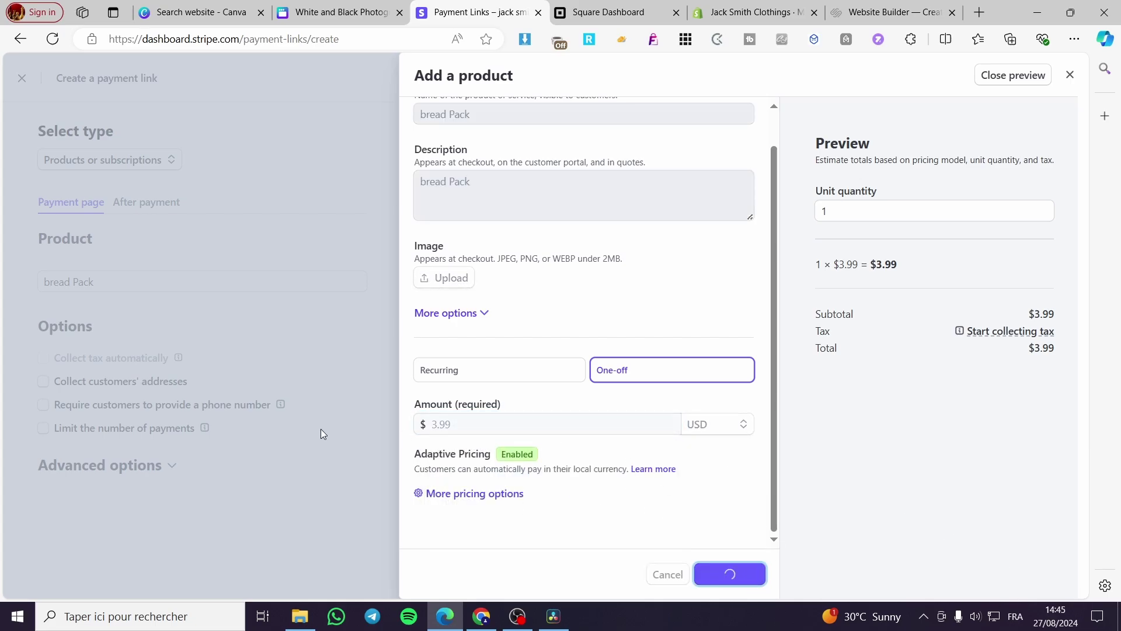
# Review the payment link draft with bread Pack at $3.99 USD, quantity 1, and its link type options.
pyautogui.scroll(-1, 181, 357)
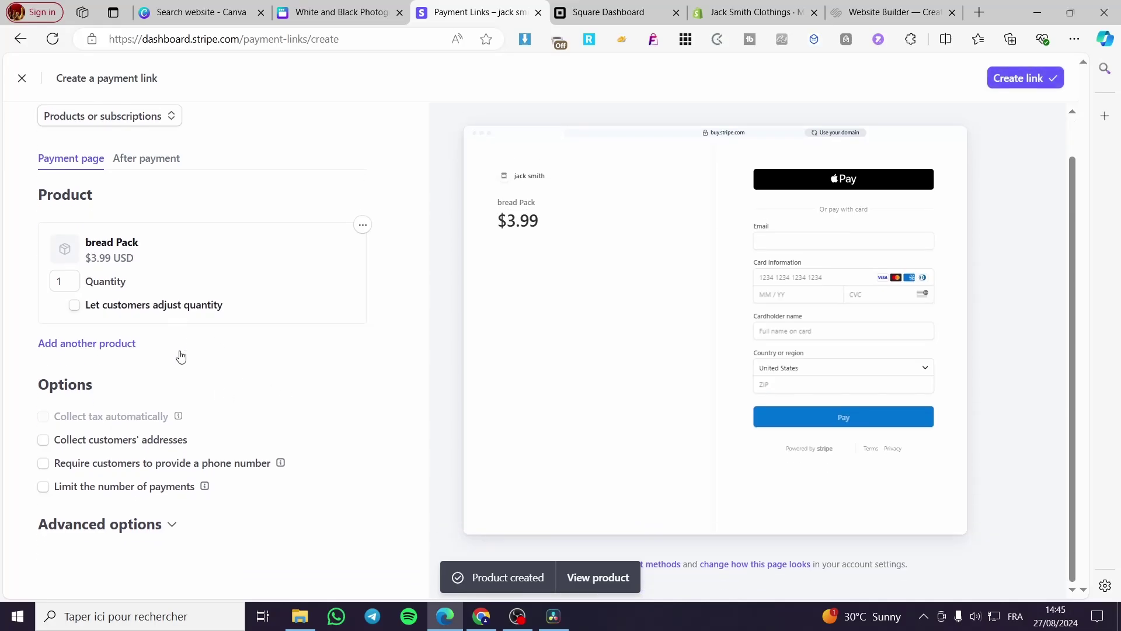
pyautogui.click(1040, 81)
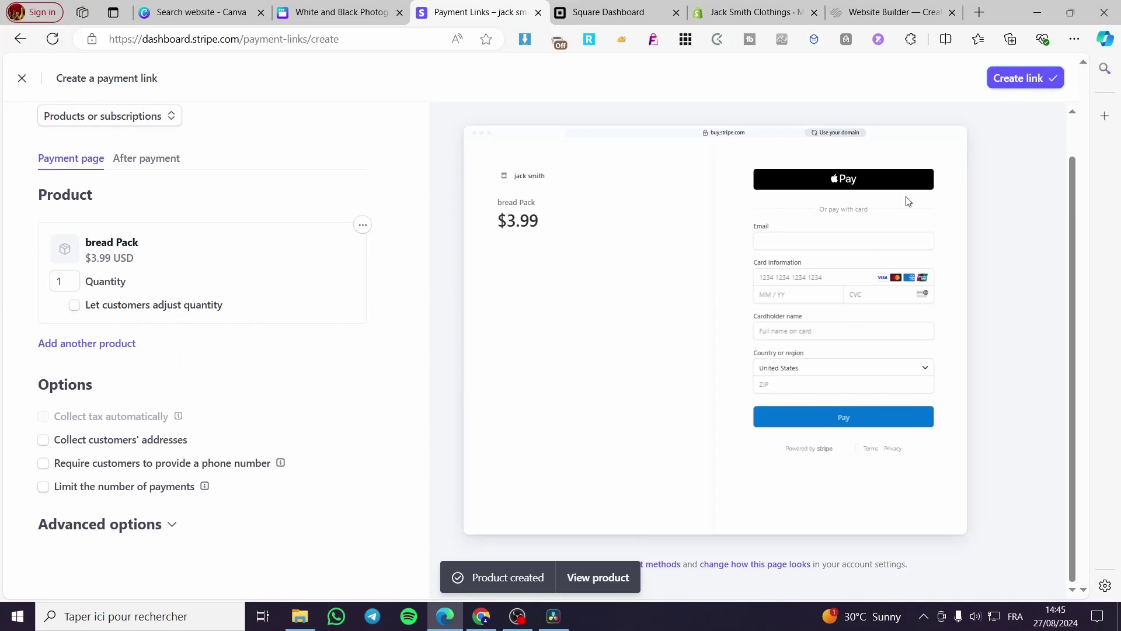
pyautogui.scroll(1, 193, 298)
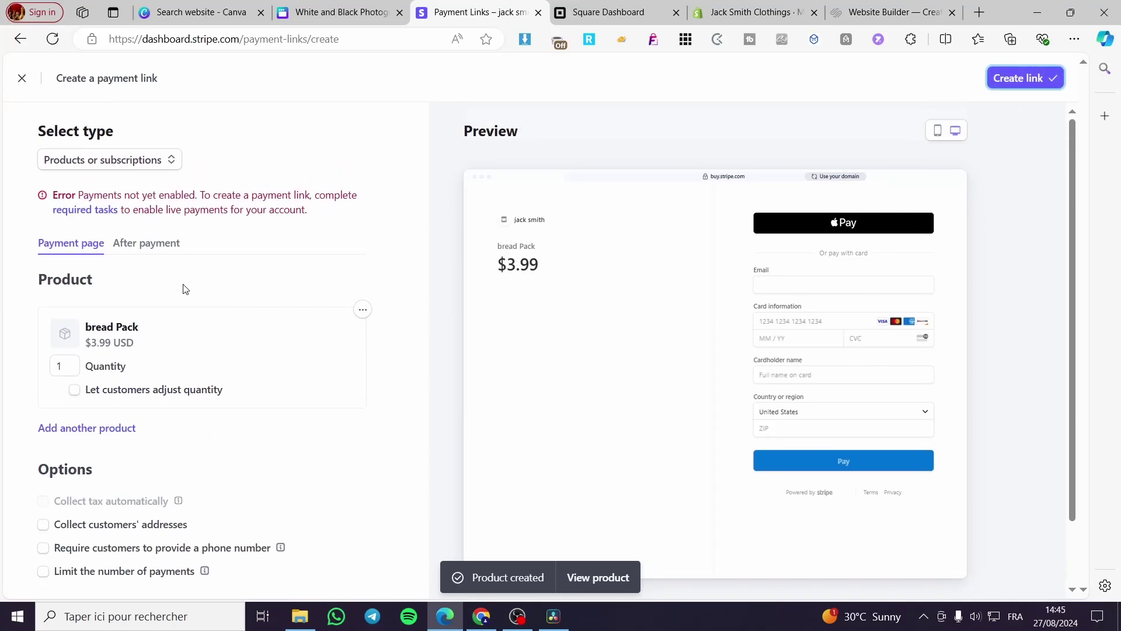
pyautogui.click(106, 166)
pyautogui.click(219, 181)
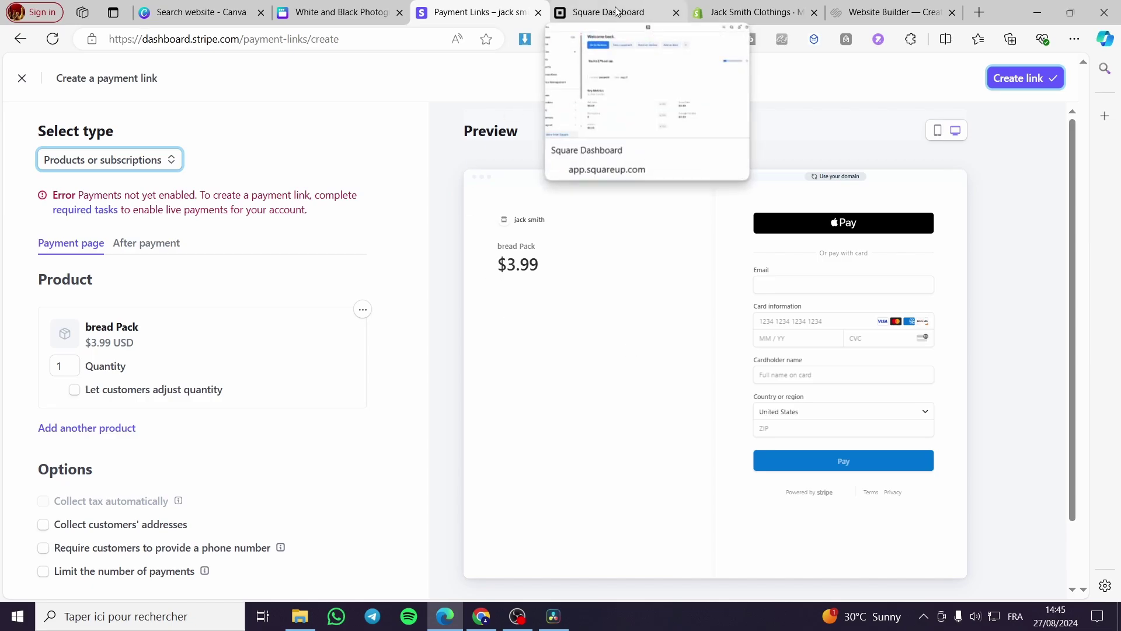
# Look over the Square dashboard's quick actions and sidebar, then return to the Canva design.
pyautogui.click(662, 21)
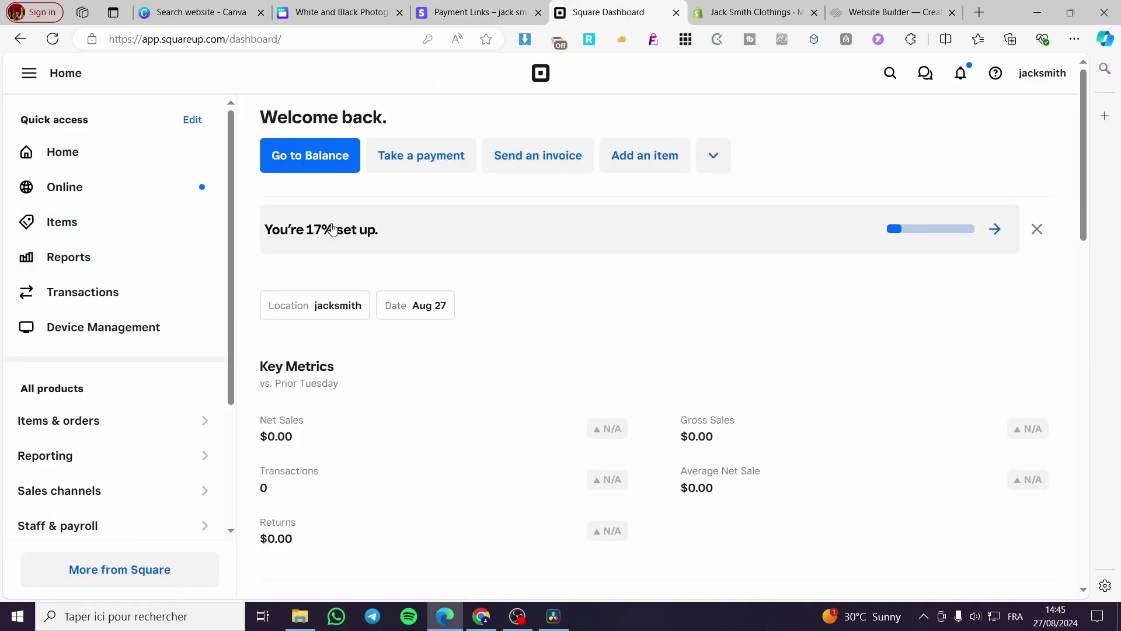
pyautogui.click(730, 163)
pyautogui.click(778, 143)
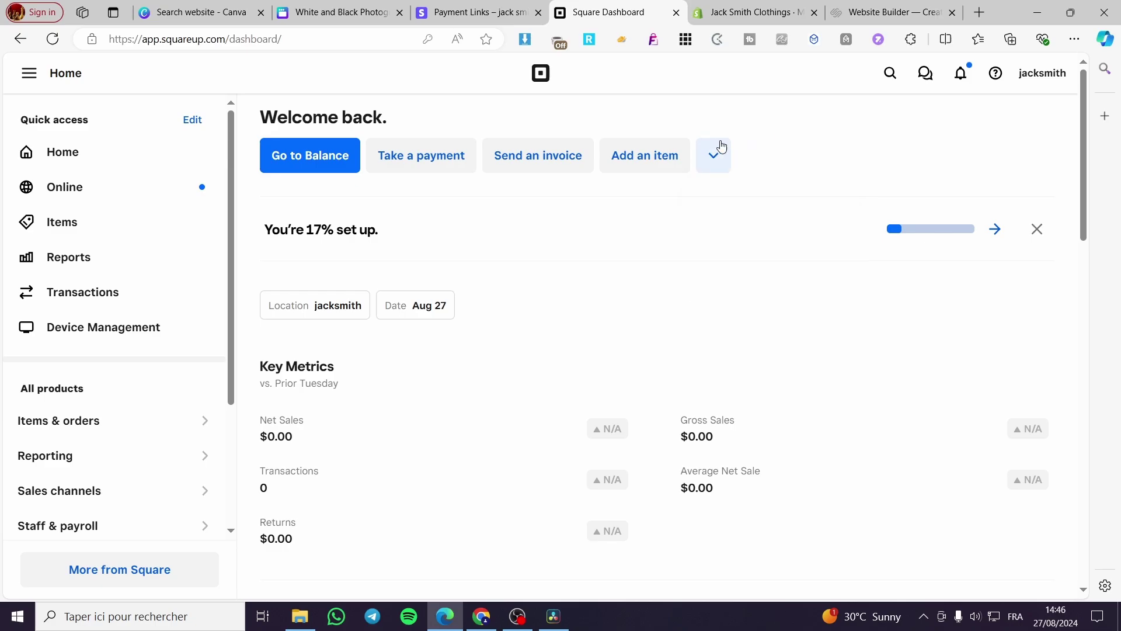
pyautogui.scroll(-3, 93, 483)
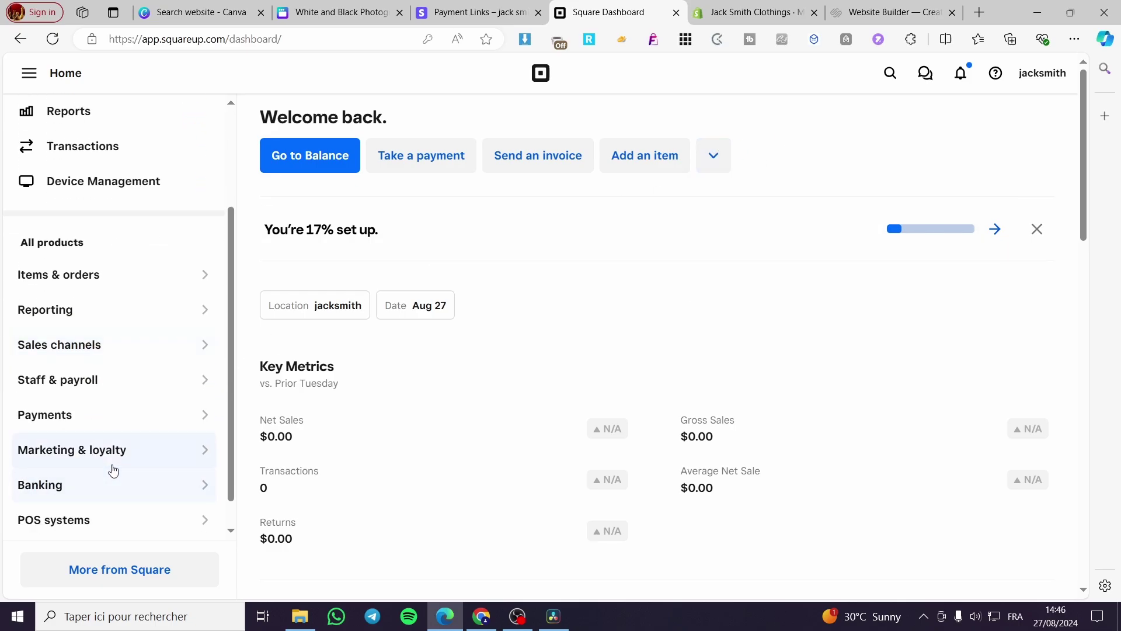
pyautogui.scroll(3, 97, 467)
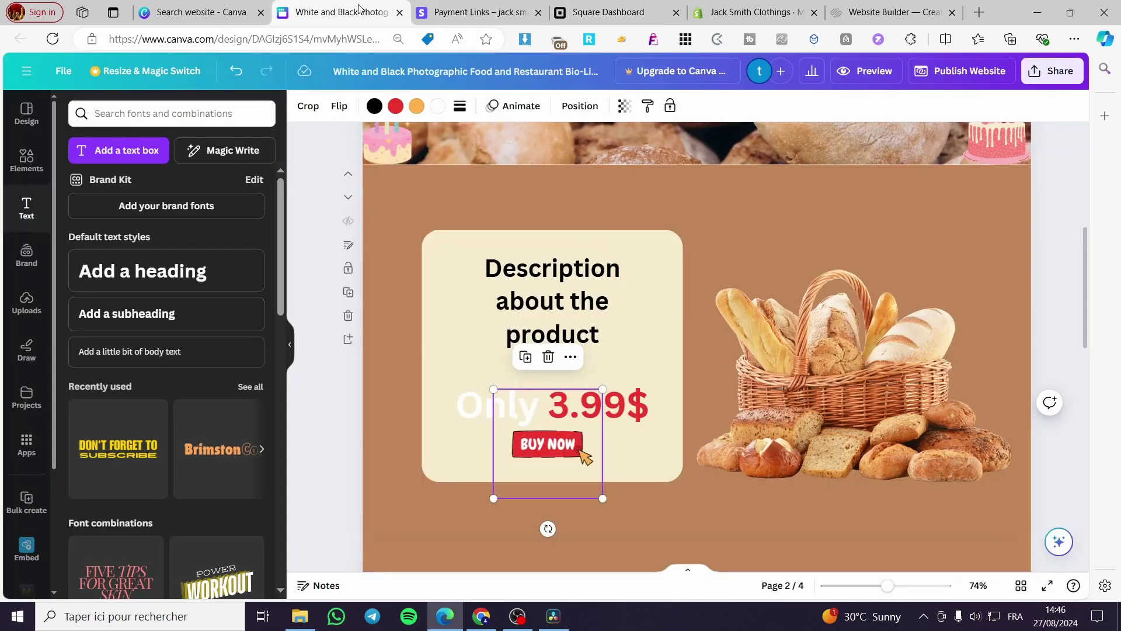
pyautogui.click(339, 13)
# Delete the old red BUY NOW graphic from the cream product card.
pyautogui.click(643, 451)
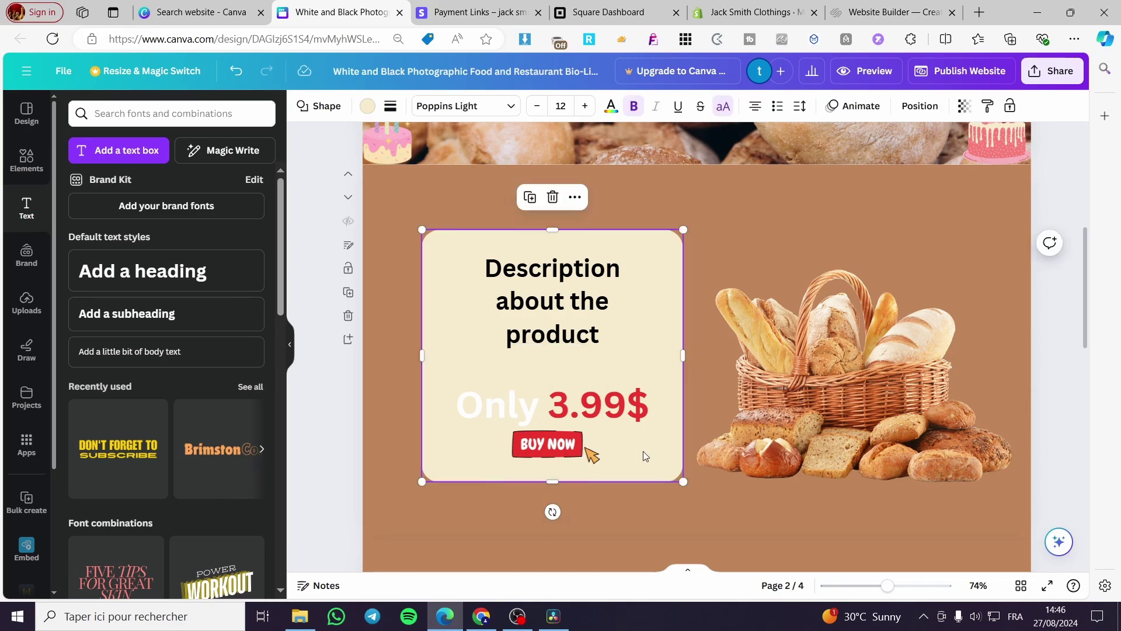
pyautogui.click(559, 446)
pyautogui.click(570, 357)
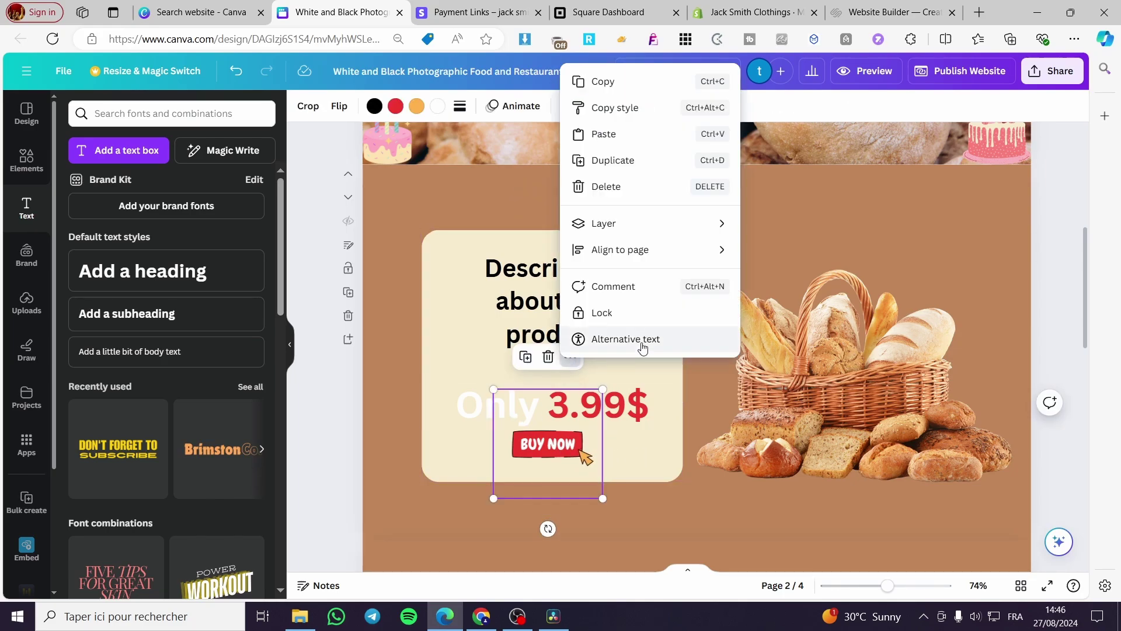
pyautogui.moveTo(666, 241)
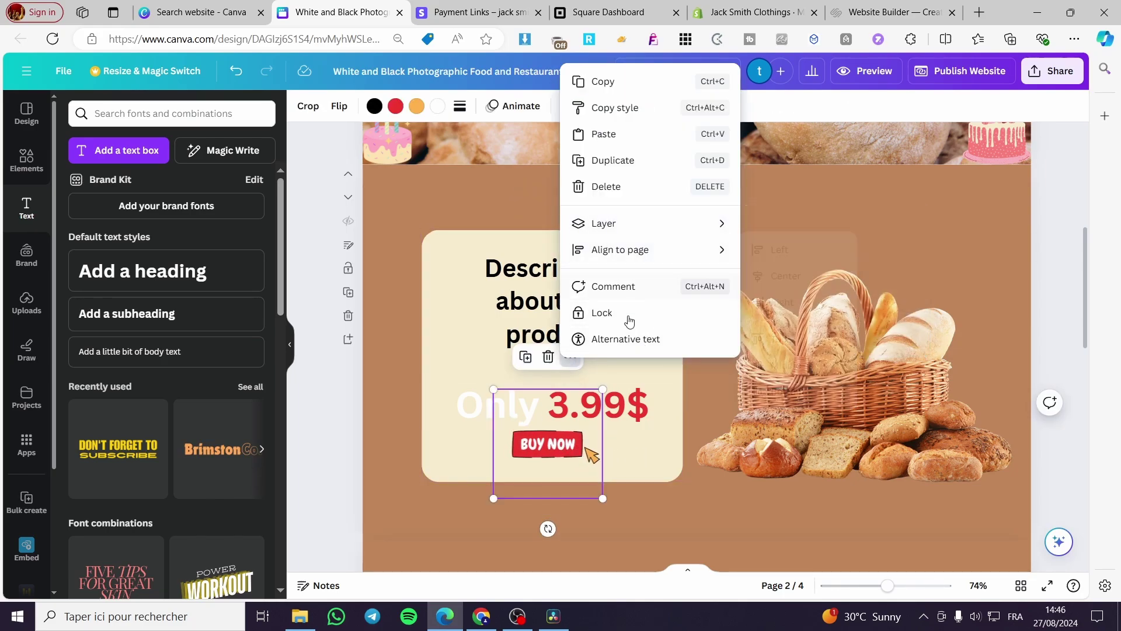
pyautogui.rightClick(552, 446)
pyautogui.moveTo(552, 450)
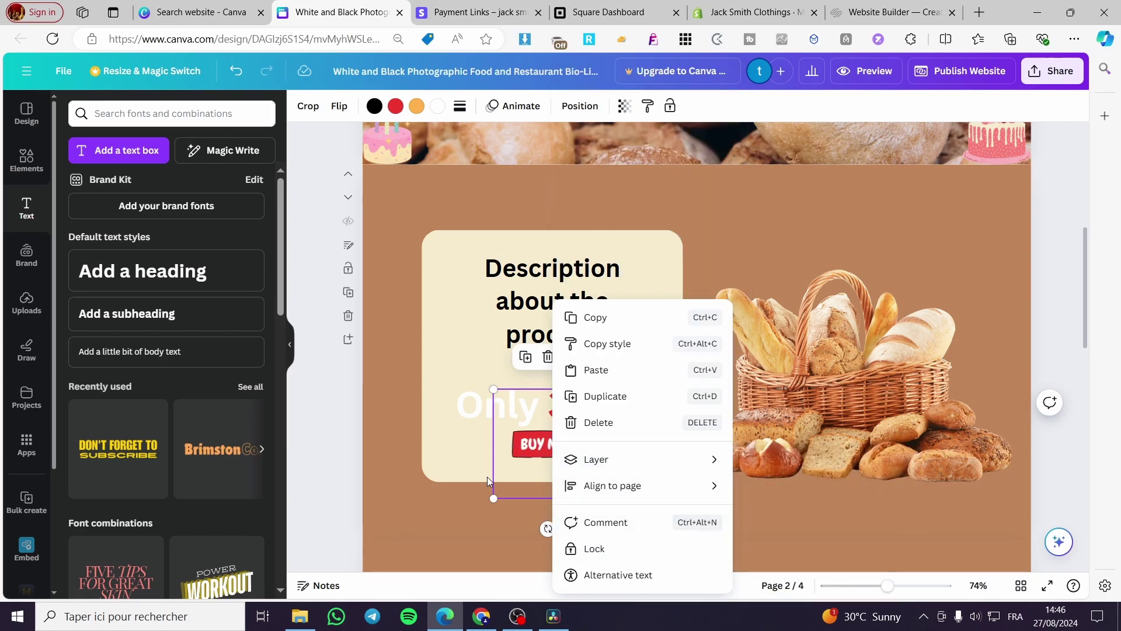
pyautogui.click(448, 456)
pyautogui.press('Delete')
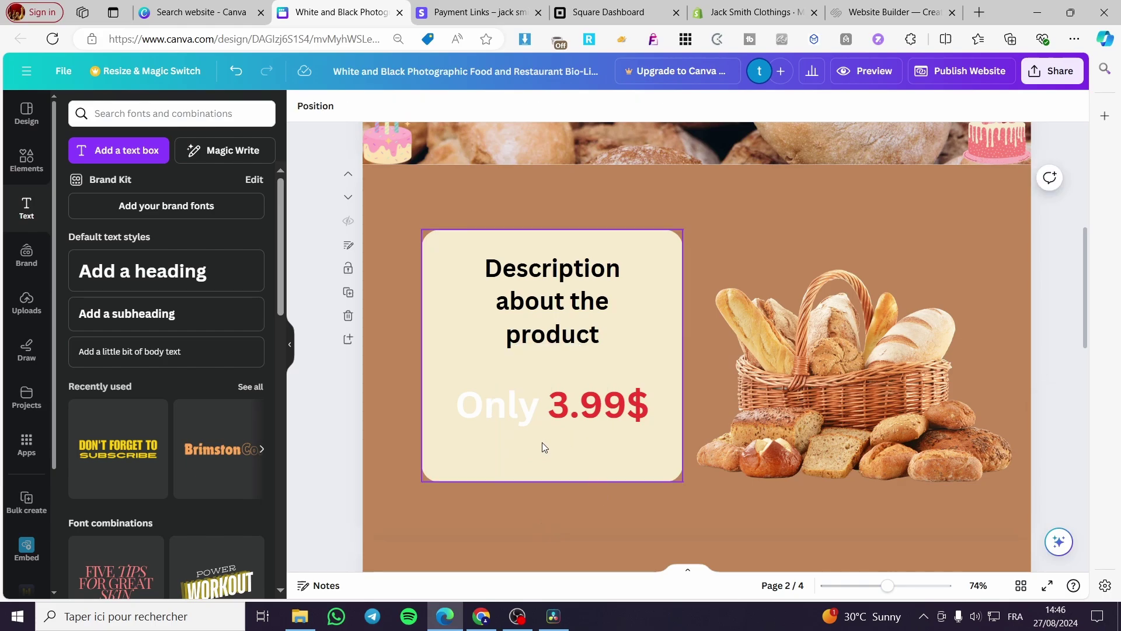
# Add a red 'Buy Now' heading and place it below the 'Only 3.99$' price.
pyautogui.click(114, 278)
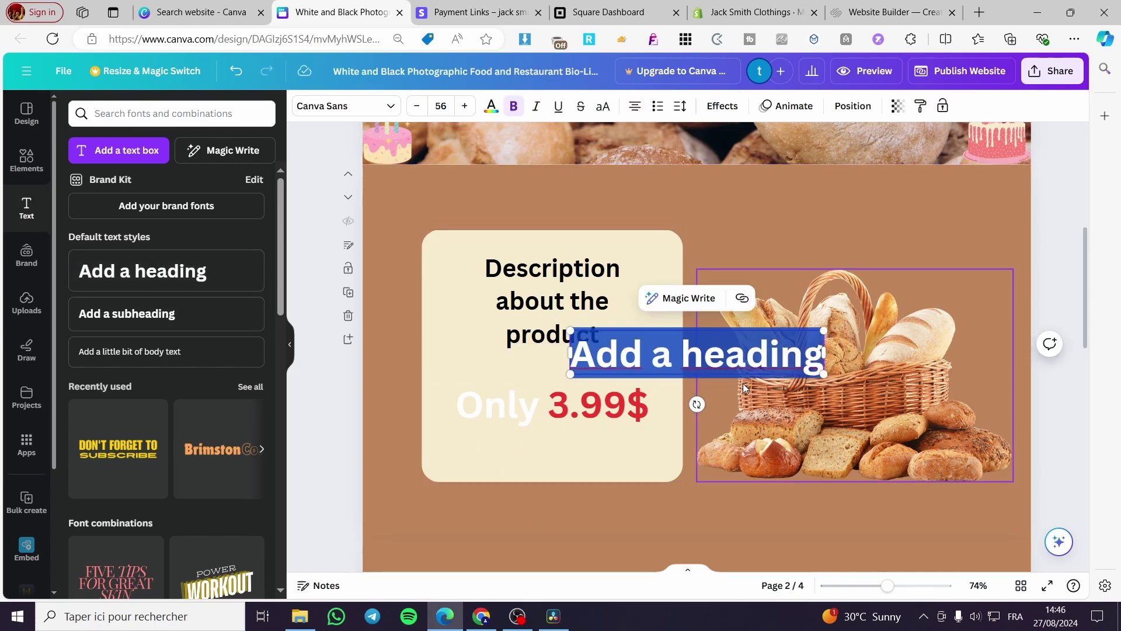
pyautogui.write('Buy Now')
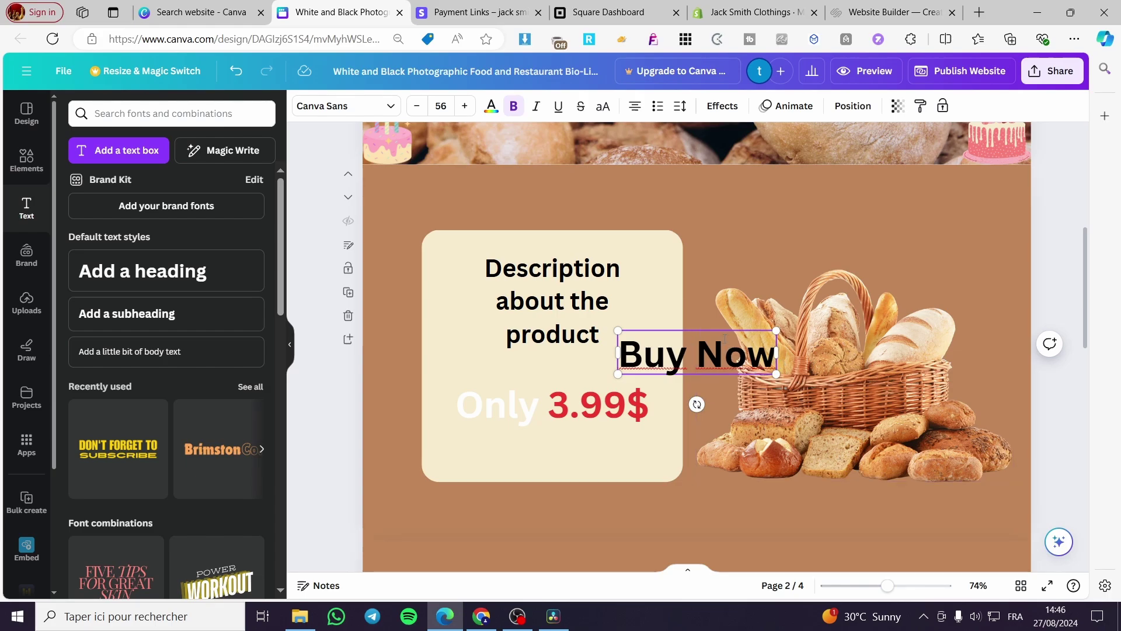
pyautogui.tripleClick(631, 357)
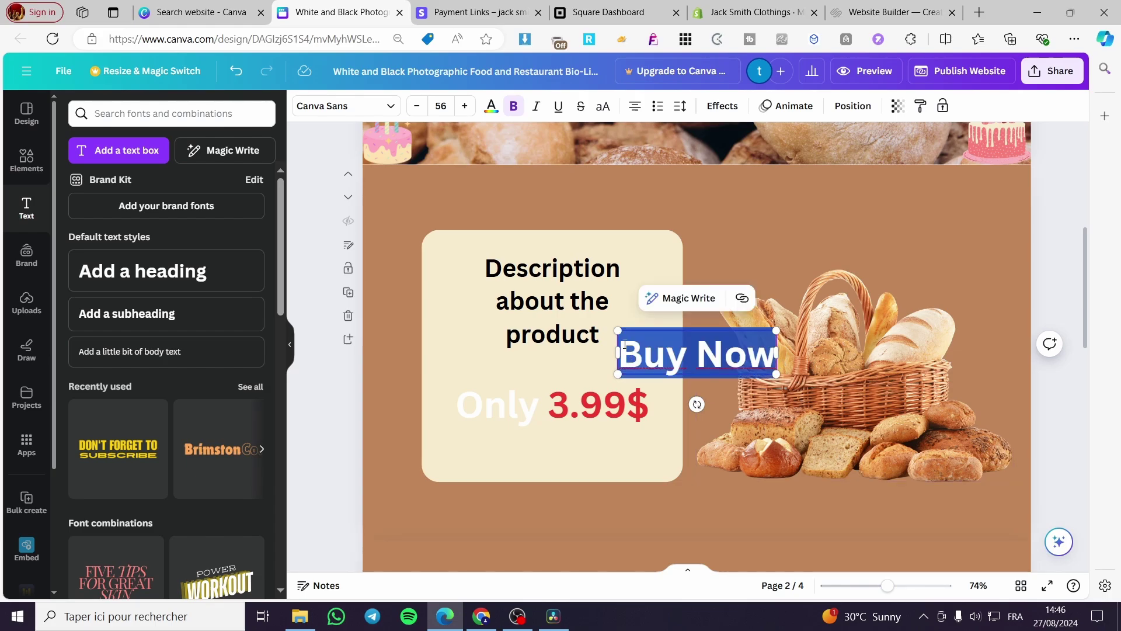
pyautogui.click(491, 105)
pyautogui.click(218, 185)
pyautogui.click(724, 349)
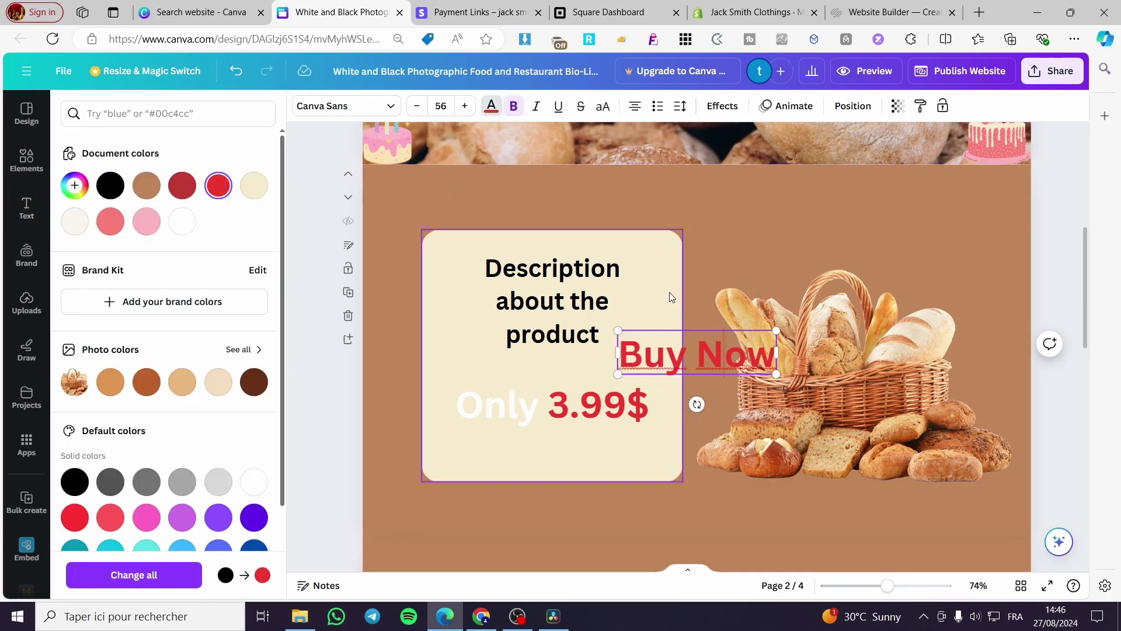
pyautogui.click(687, 389)
pyautogui.moveTo(753, 374); pyautogui.dragTo(571, 456)
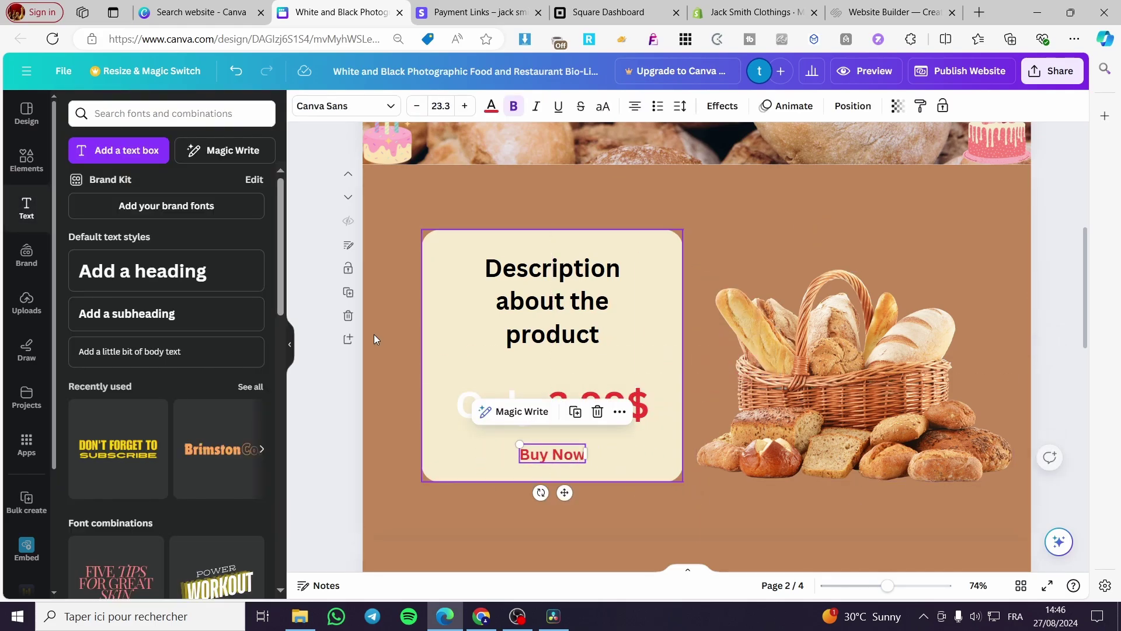
pyautogui.click(32, 171)
# Place a 230×60 light-brown rounded square shape behind the Buy Now text.
pyautogui.click(239, 113)
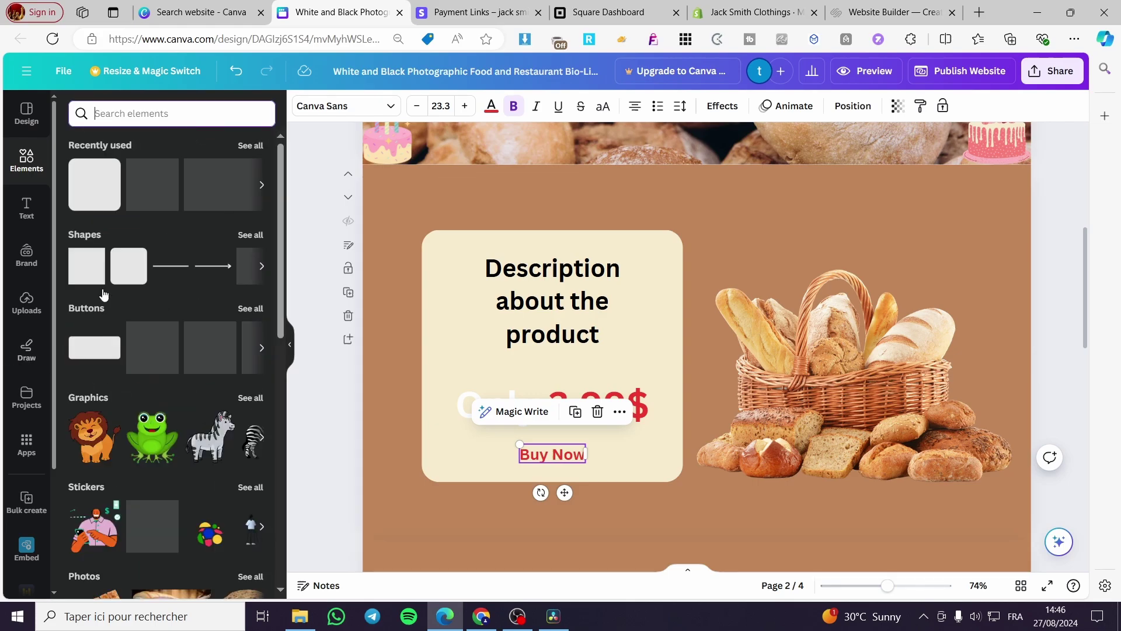
pyautogui.click(125, 268)
pyautogui.moveTo(698, 406); pyautogui.dragTo(575, 460)
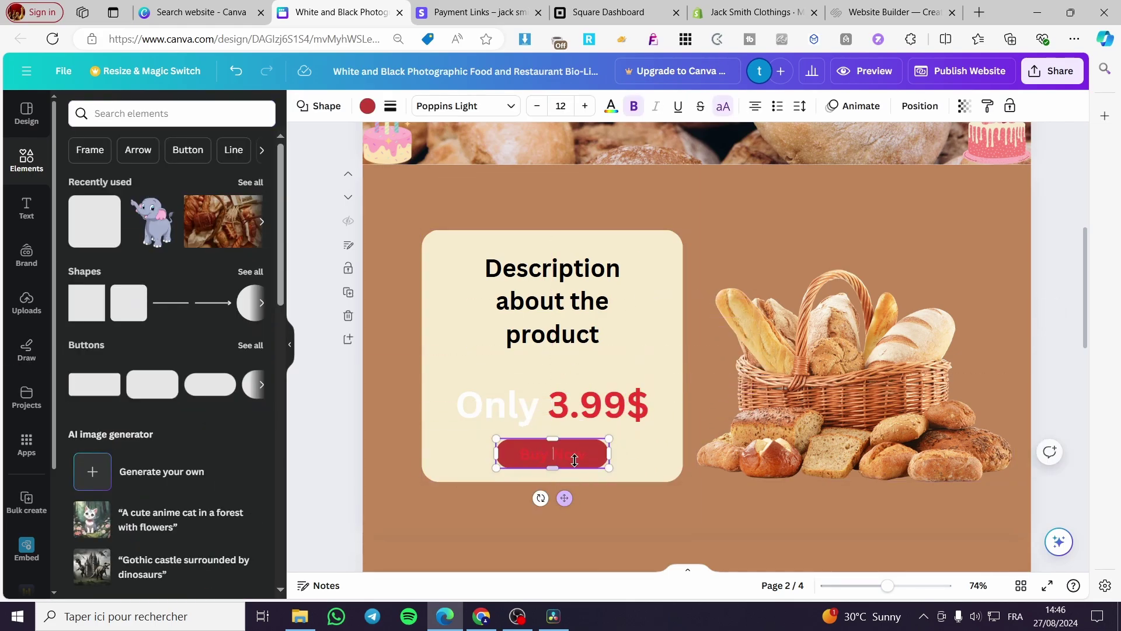
pyautogui.click(368, 105)
pyautogui.click(218, 382)
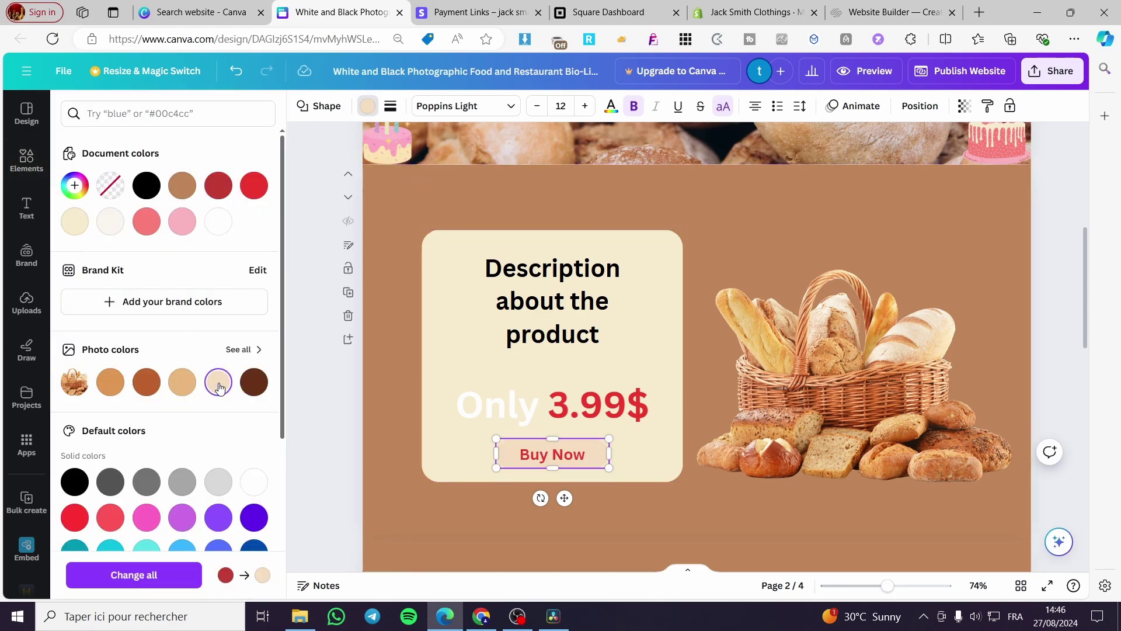
pyautogui.click(253, 384)
pyautogui.click(146, 384)
pyautogui.click(115, 389)
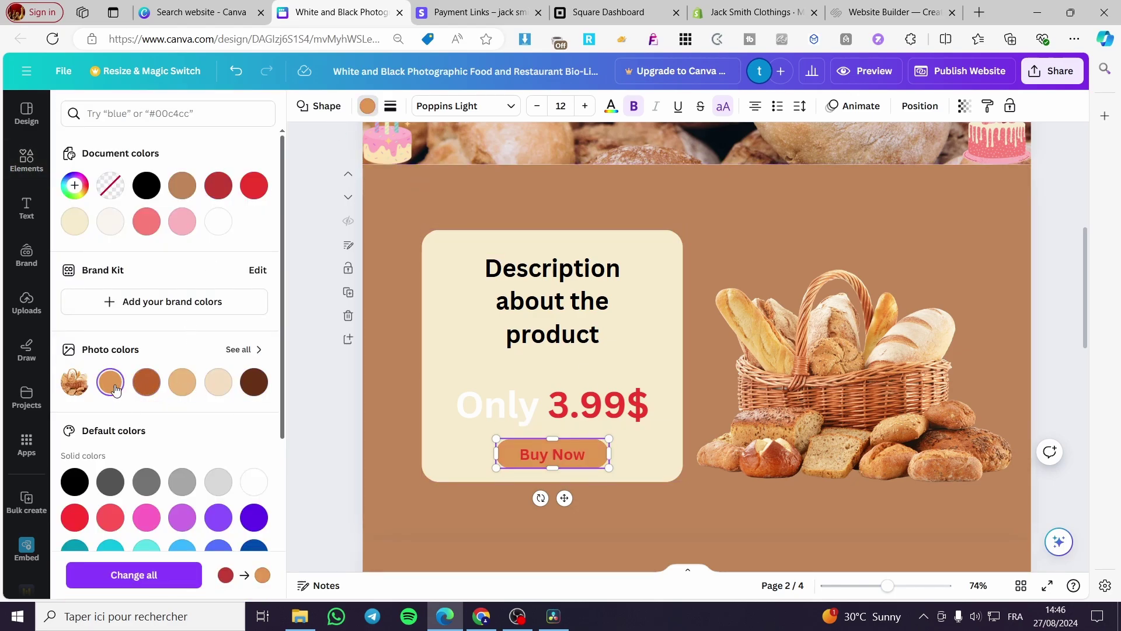
pyautogui.click(321, 404)
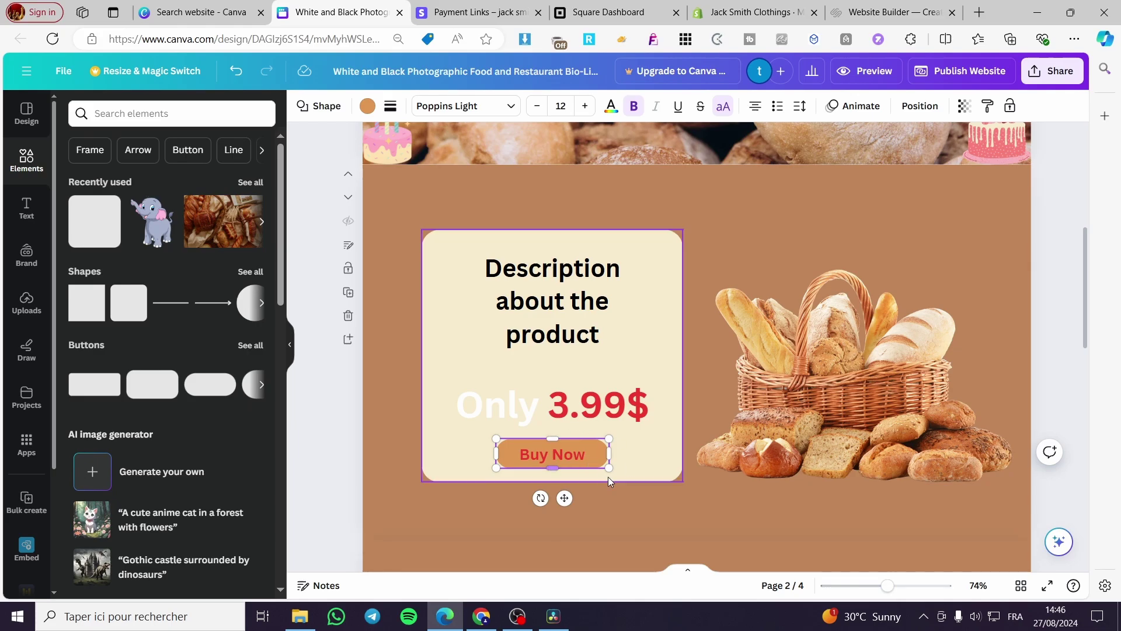
pyautogui.click(569, 459)
pyautogui.rightClick(569, 458)
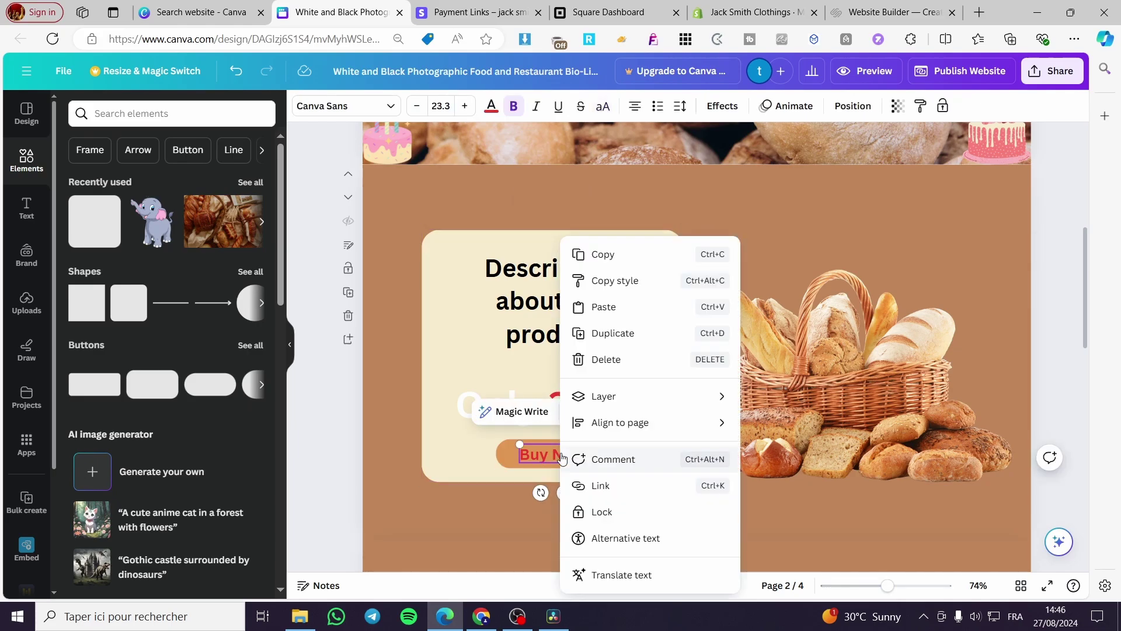
pyautogui.click(624, 488)
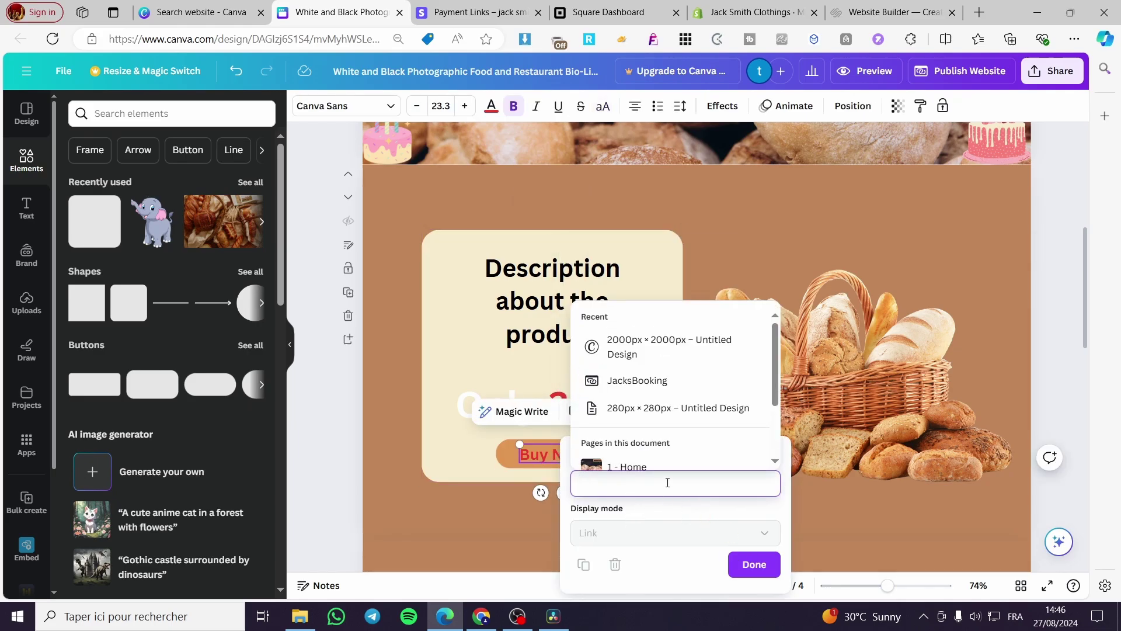
pyautogui.press('Escape')
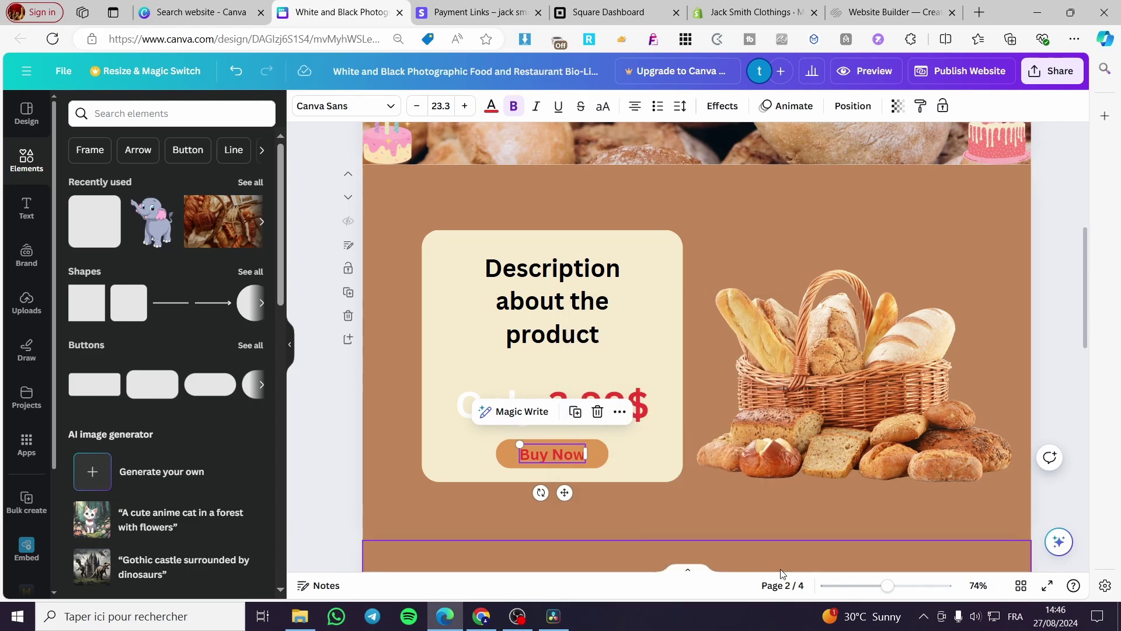
pyautogui.click(1067, 306)
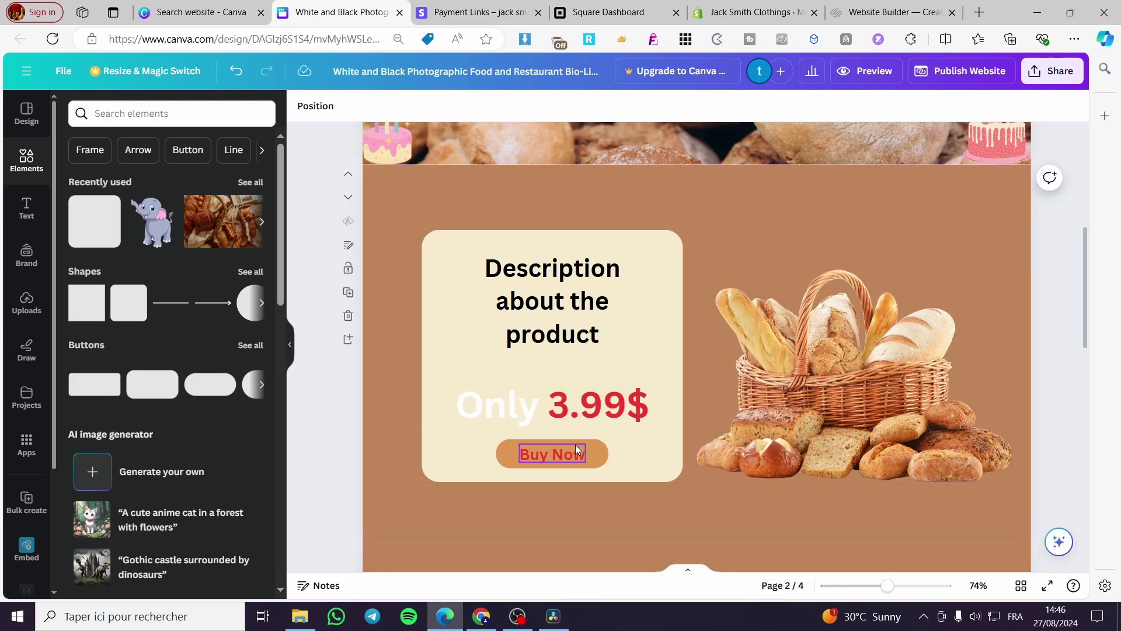
# Return to the Stripe Payment Links browser tab showing the bread Pack draft.
pyautogui.click(476, 13)
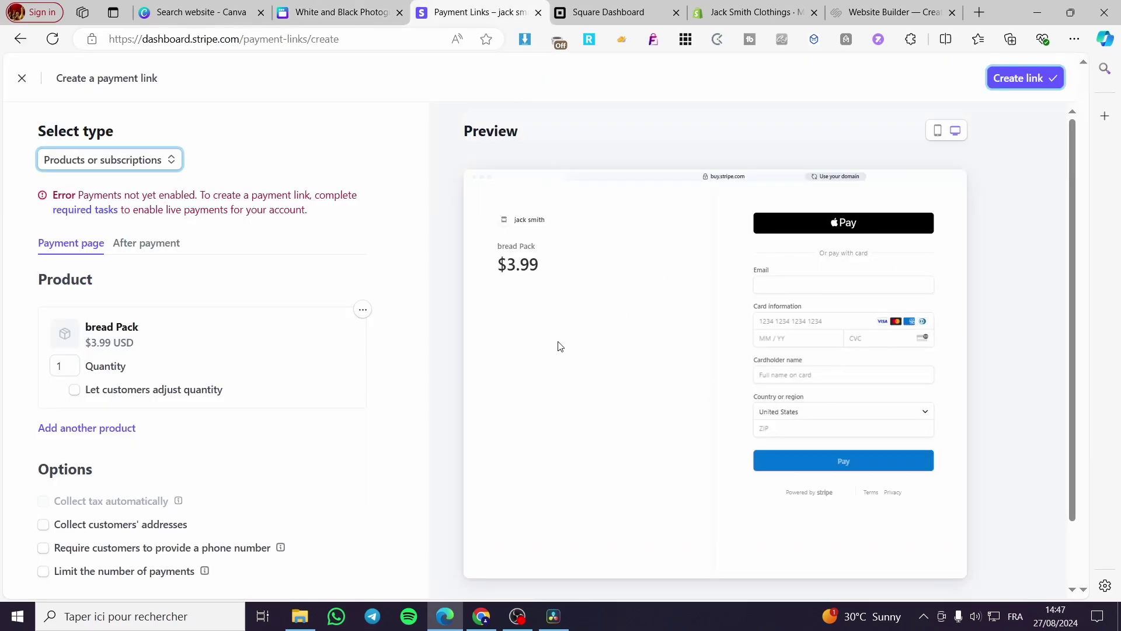